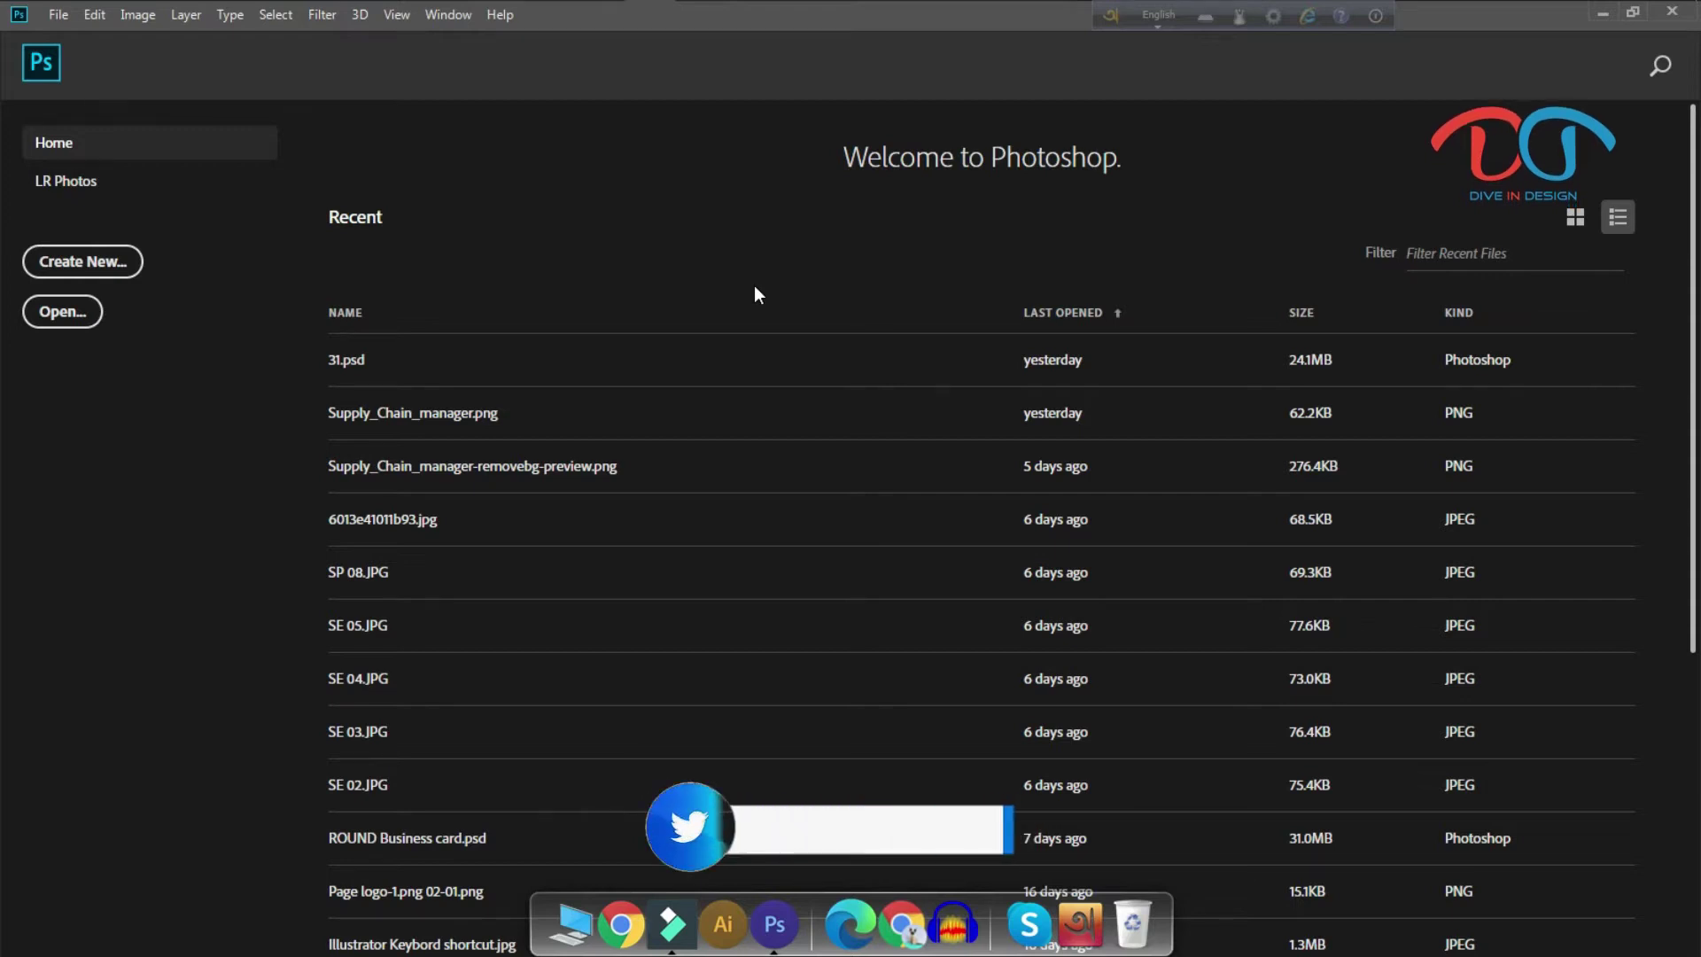
Open 'ROUND Business card' from E:\ILLASTRATOR PROJECT\BUSINESS CARD.
click(59, 314)
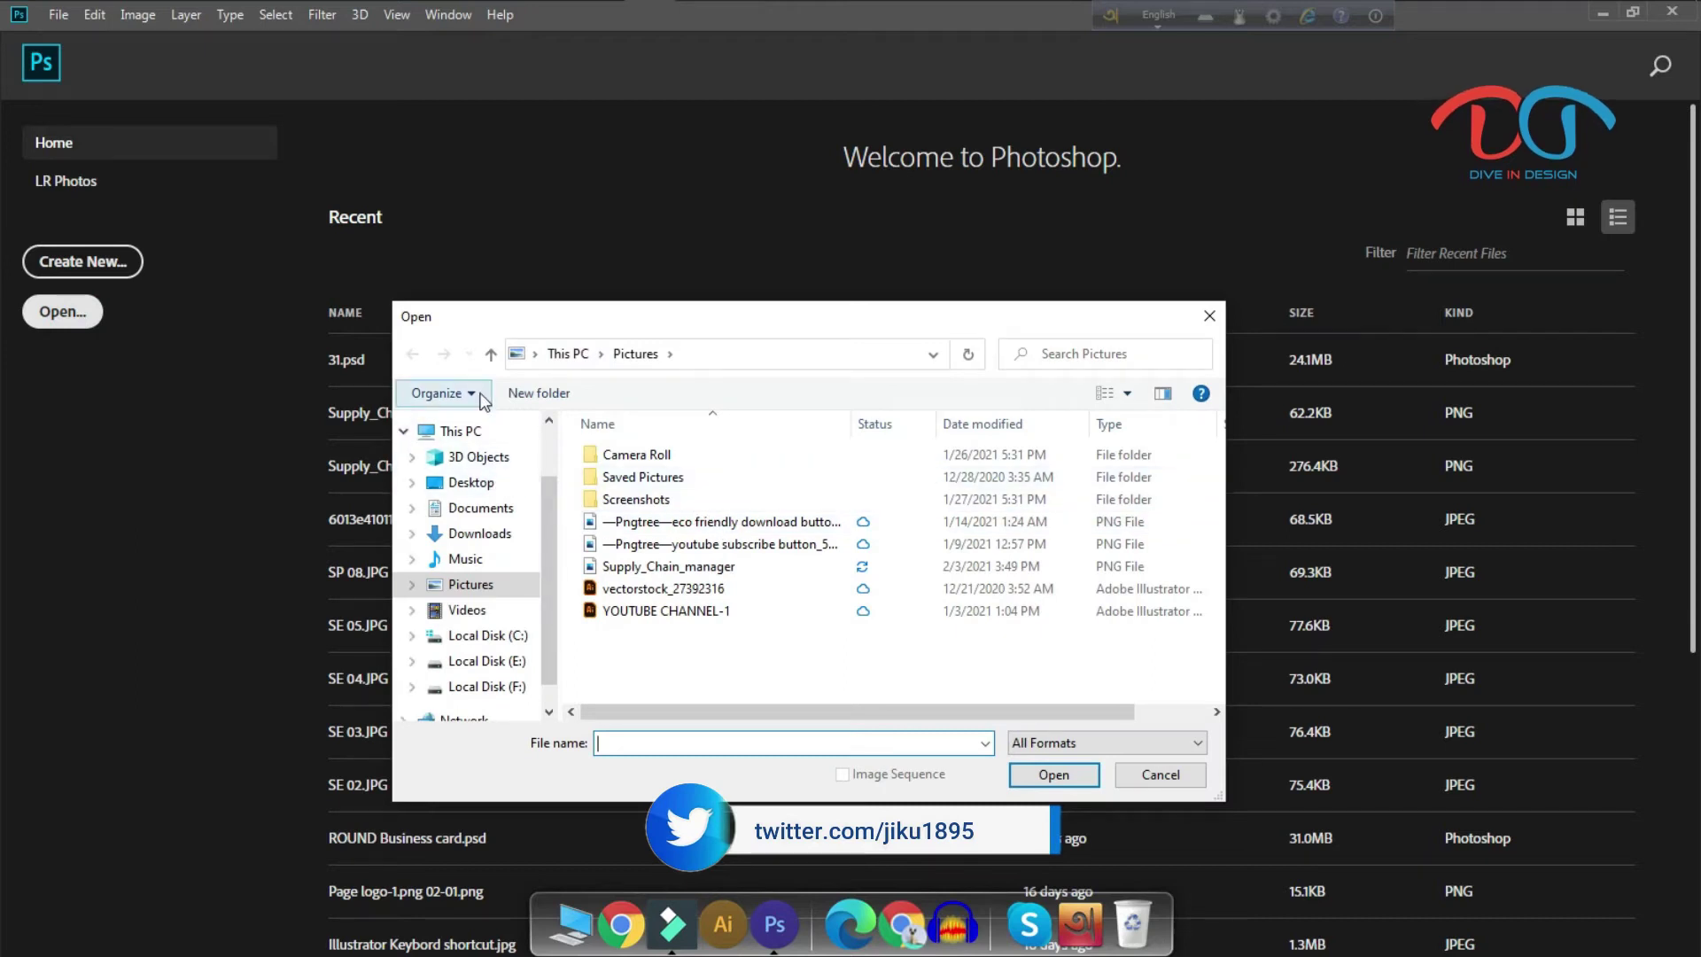
click(490, 354)
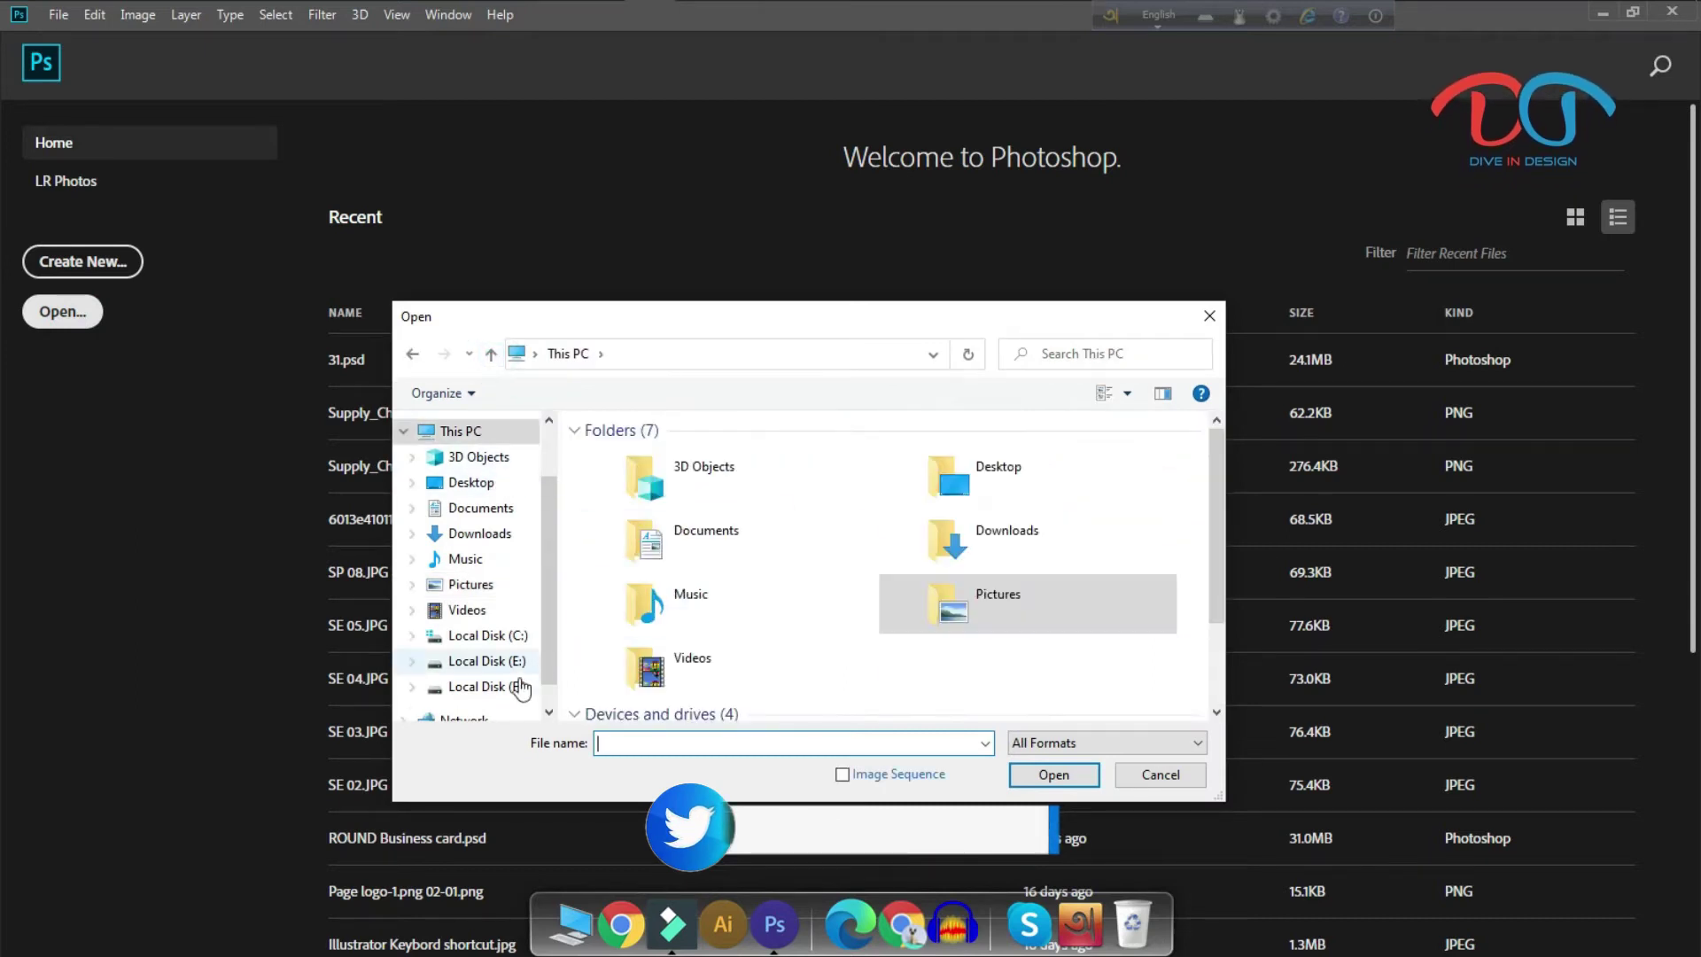
click(486, 687)
scroll(666, 615, down, 3)
click(487, 661)
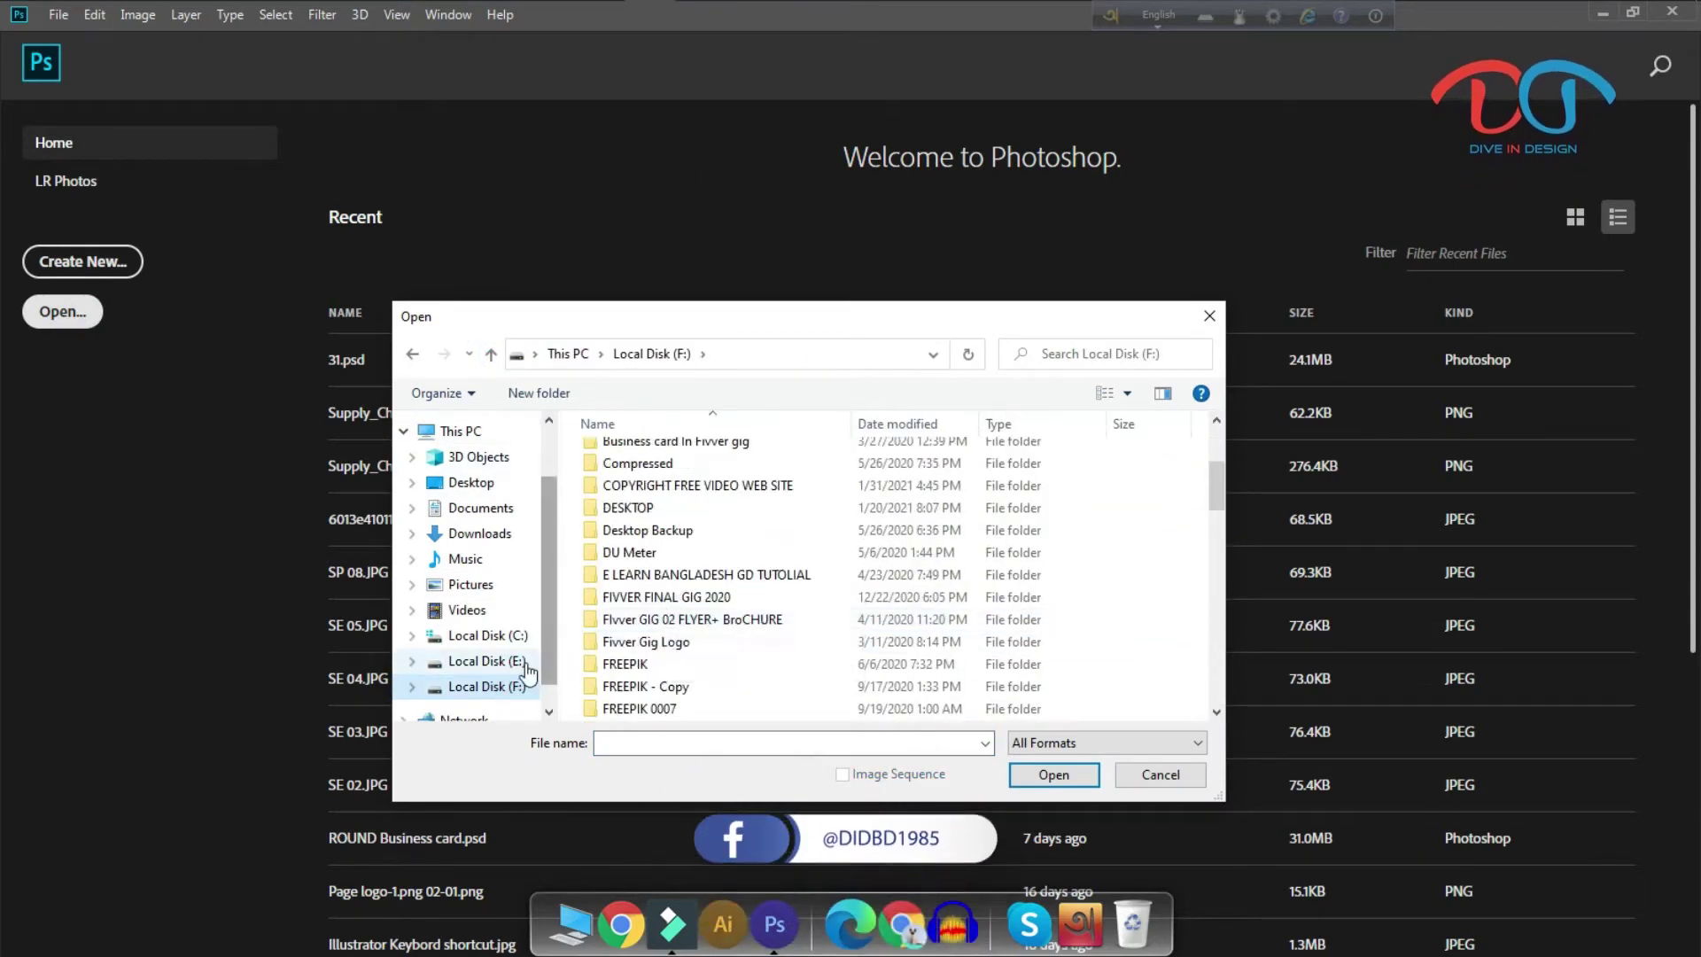
scroll(669, 620, down, 5)
double_click(668, 620)
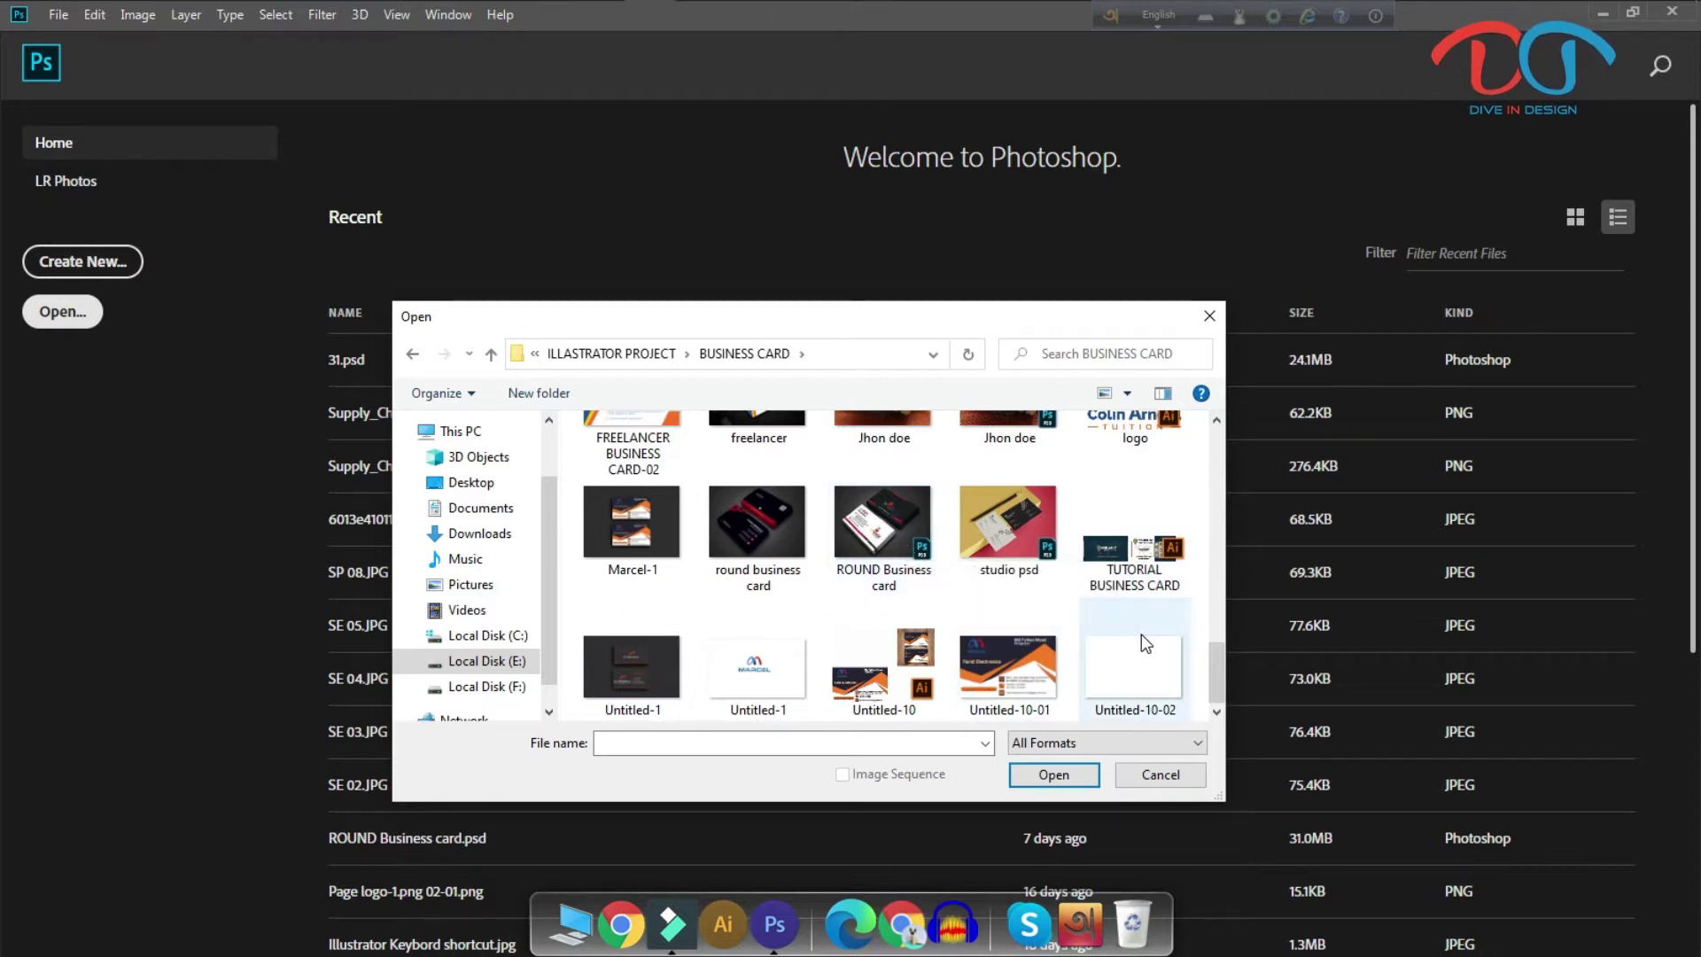
mouse_move(882, 531)
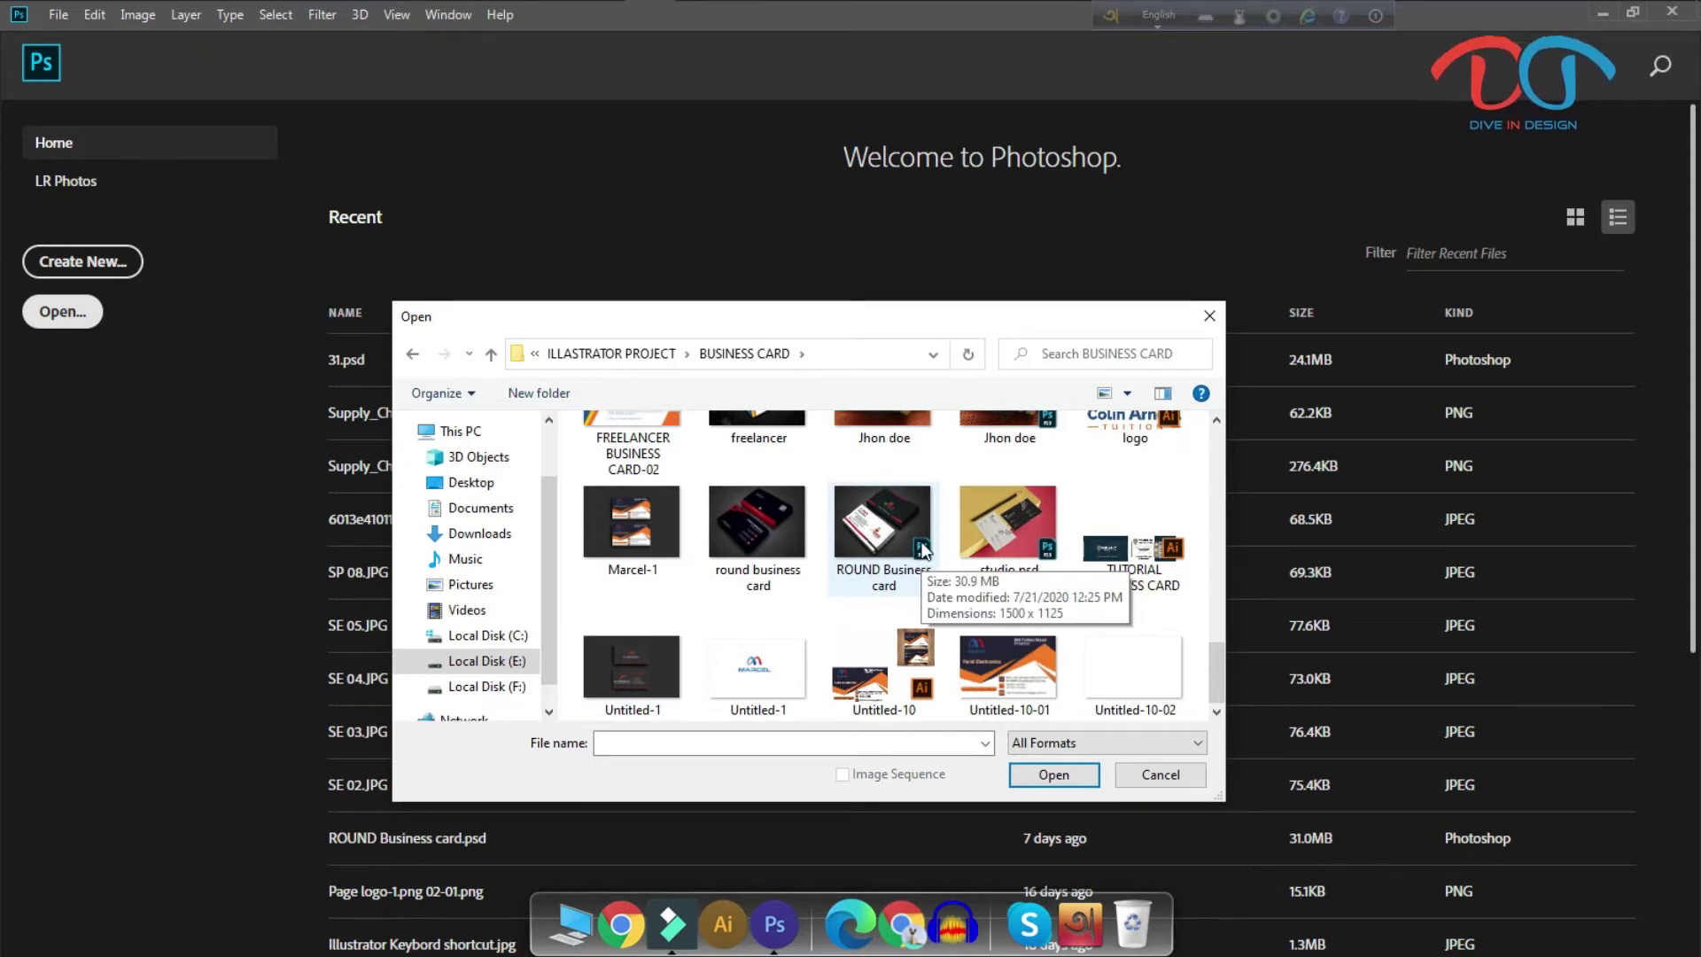
click(881, 549)
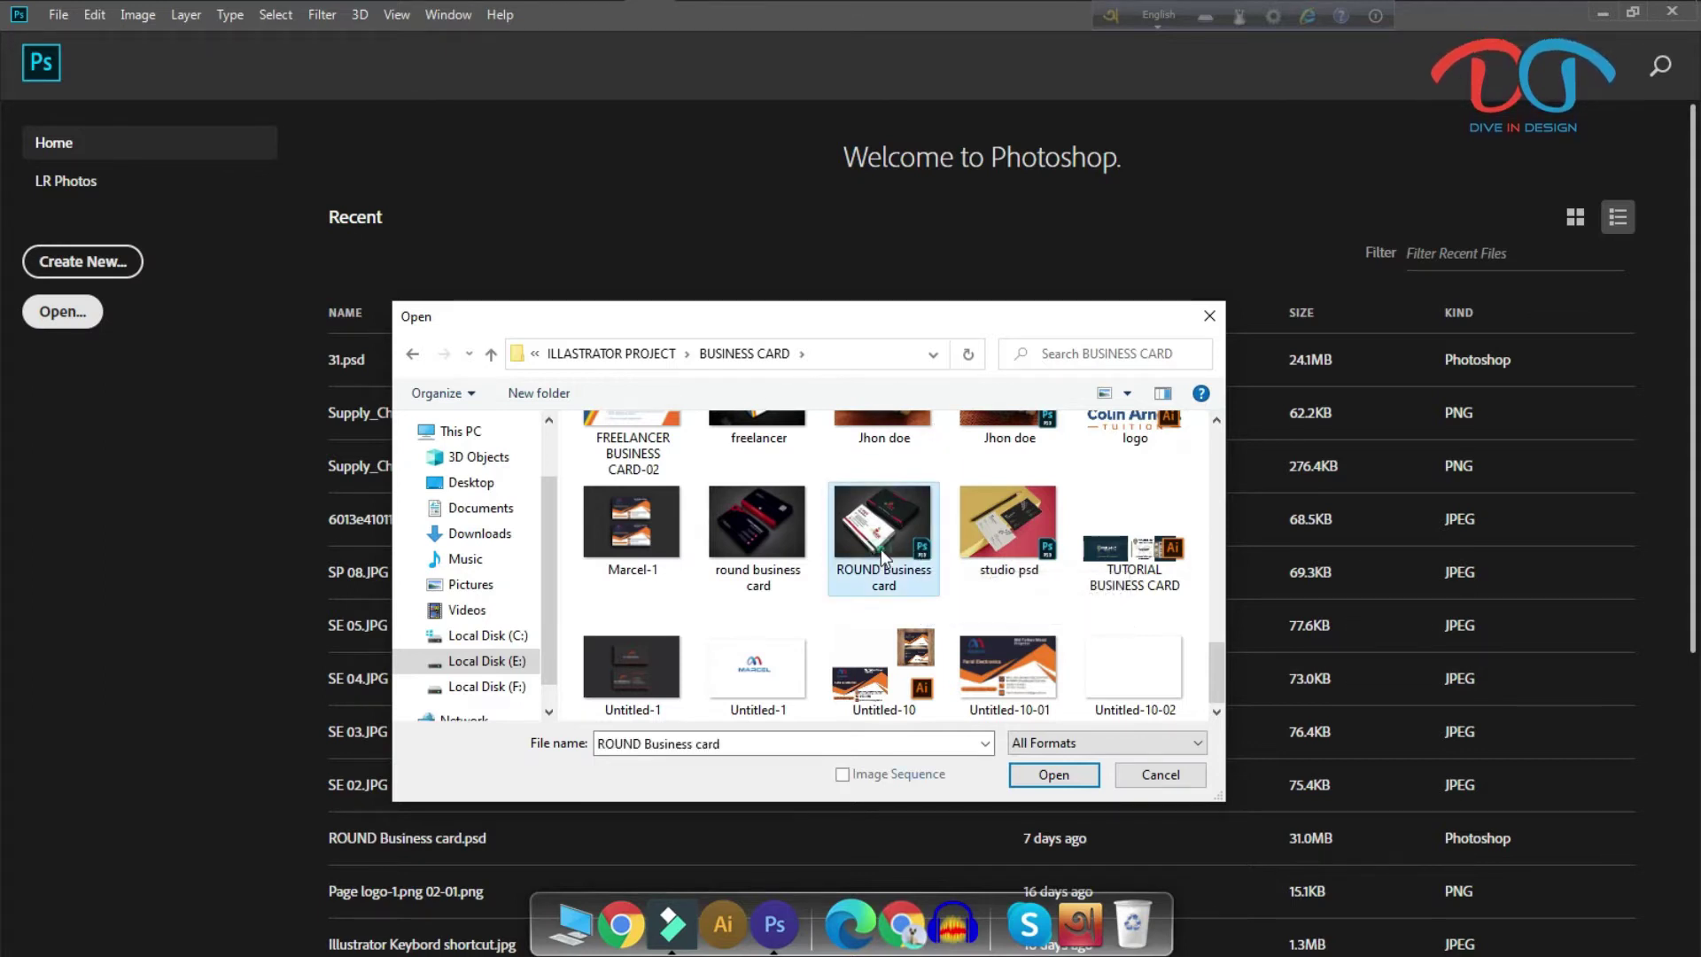
click(1053, 775)
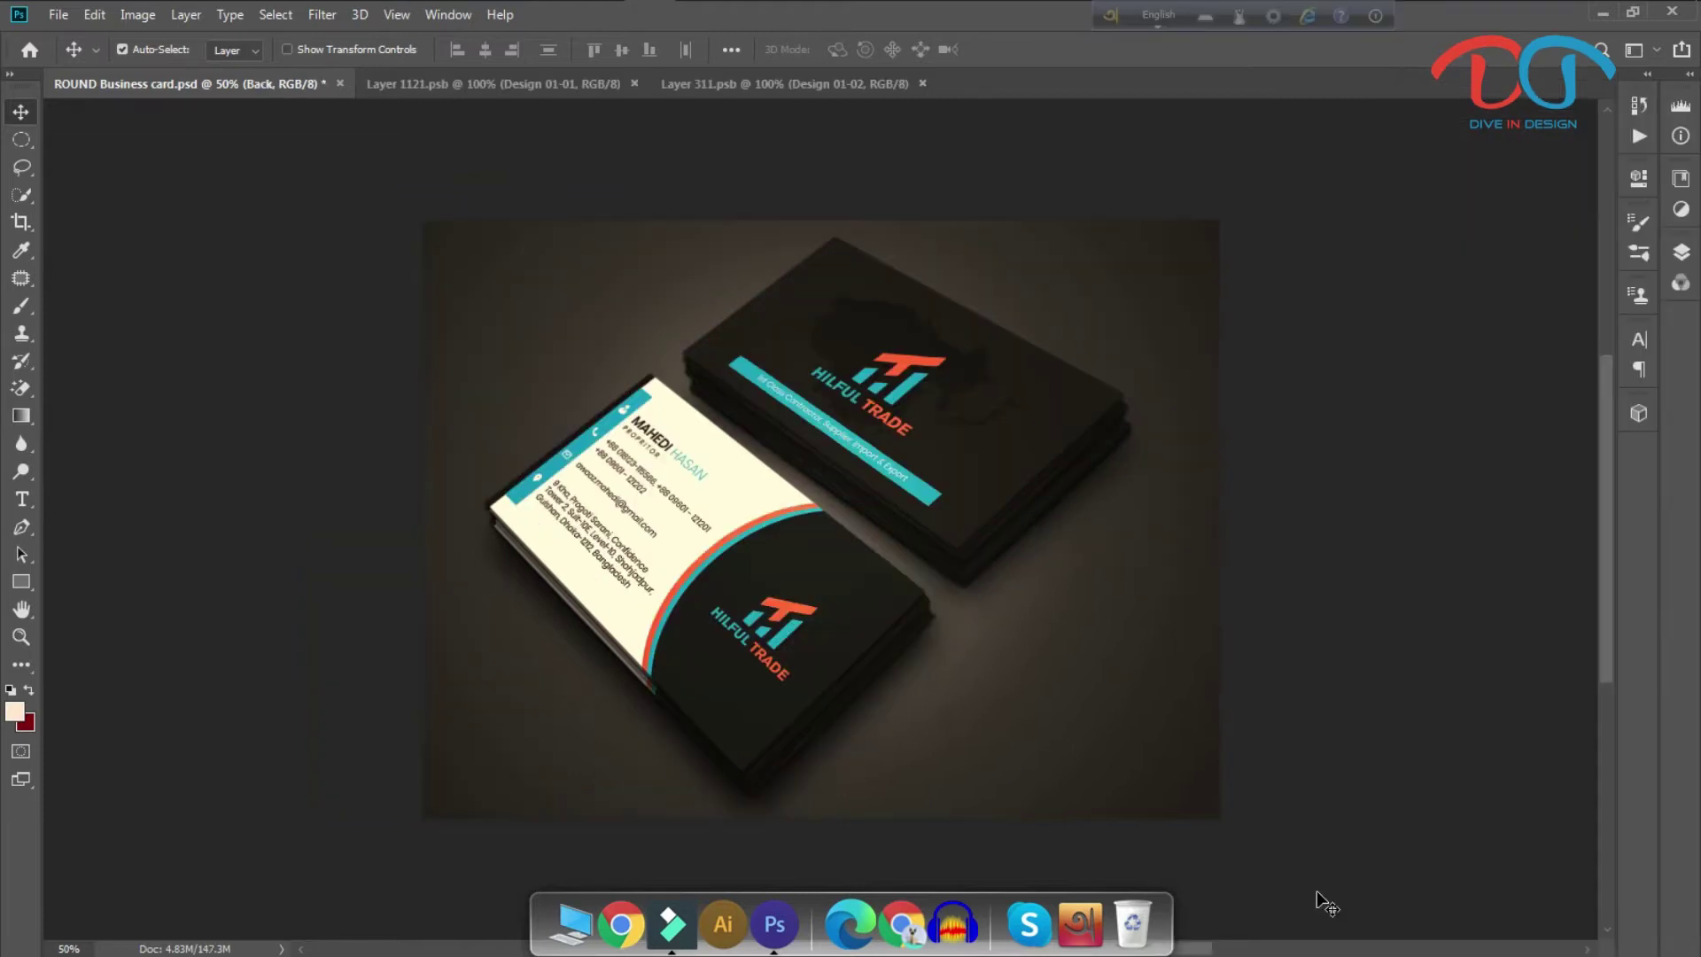
Expand the Layers panel to reveal the mockup's Front and Back card layers.
click(1682, 254)
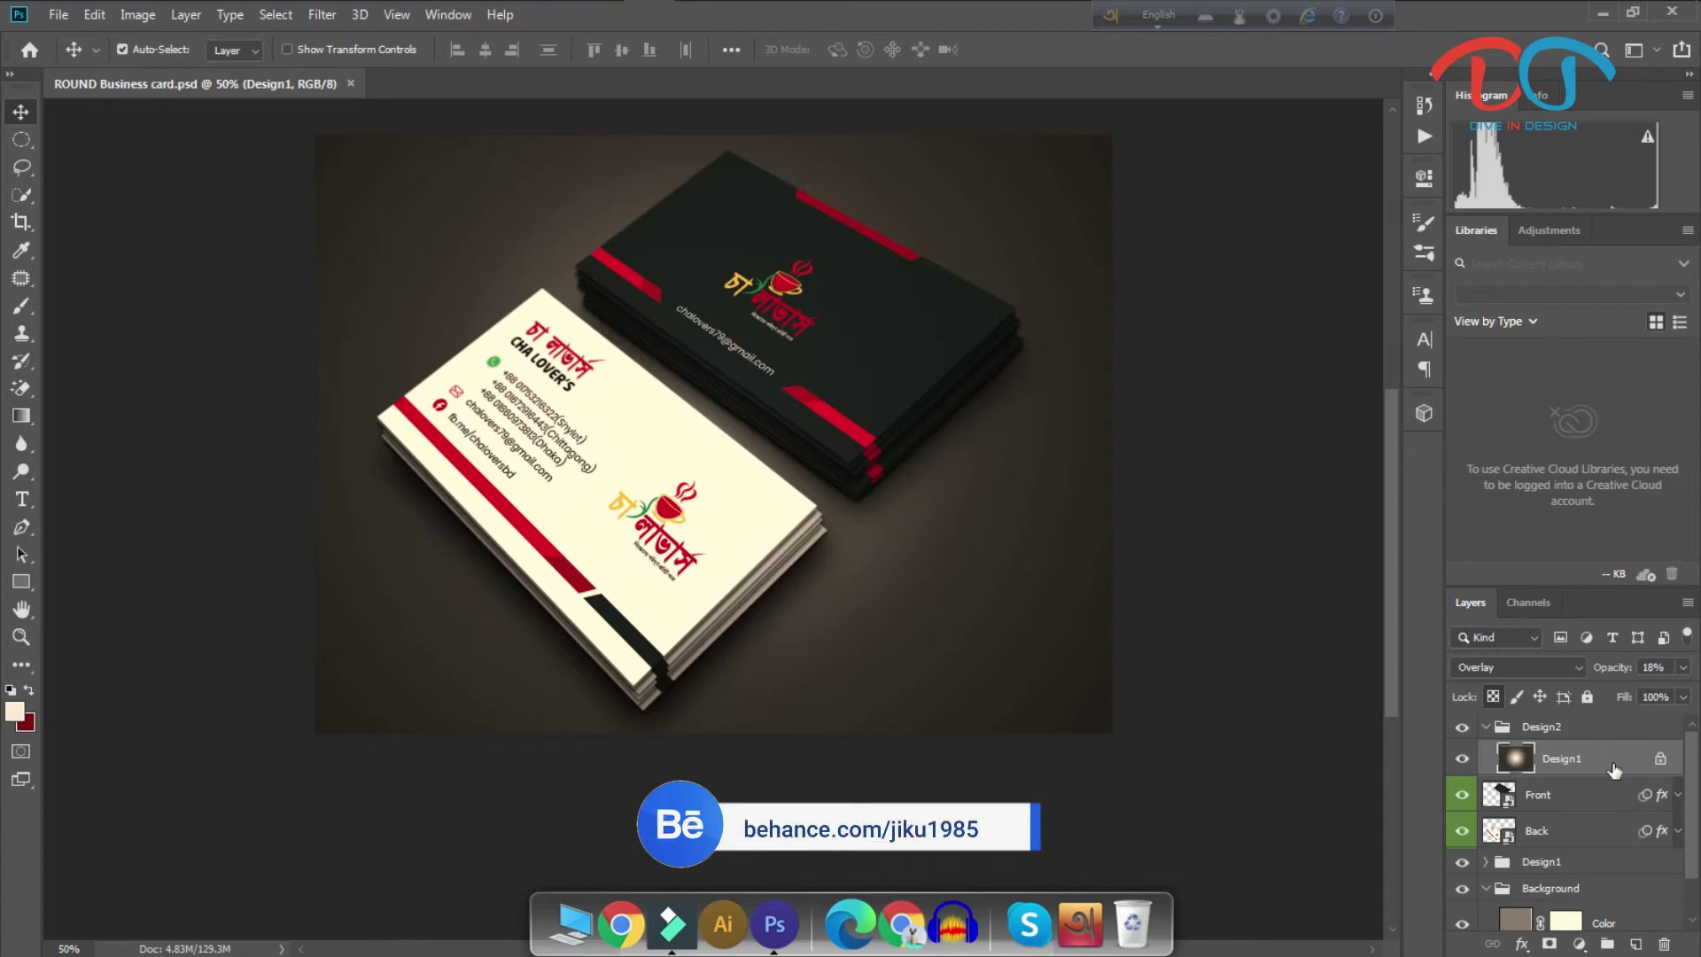
mouse_move(1692, 780)
mouse_down()
mouse_move(1694, 801)
mouse_move(1558, 789)
mouse_up()
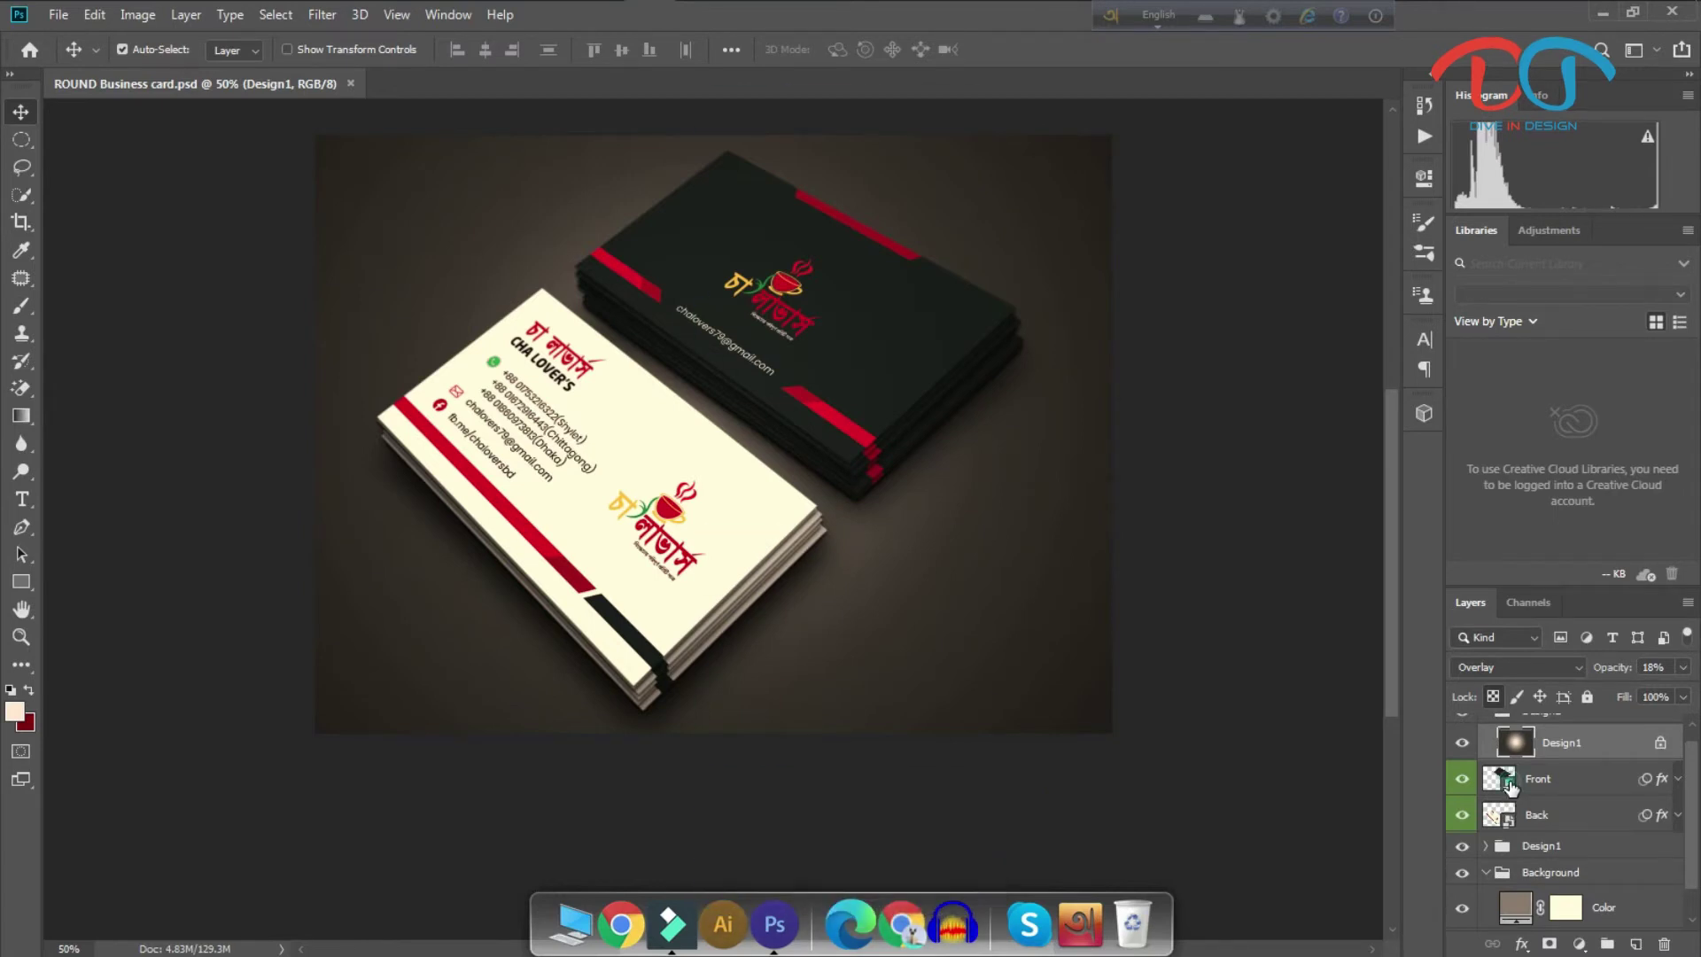
Open the Front card's smart object, dismiss the missing-link warning, and hide Business card-01.
double_click(1511, 784)
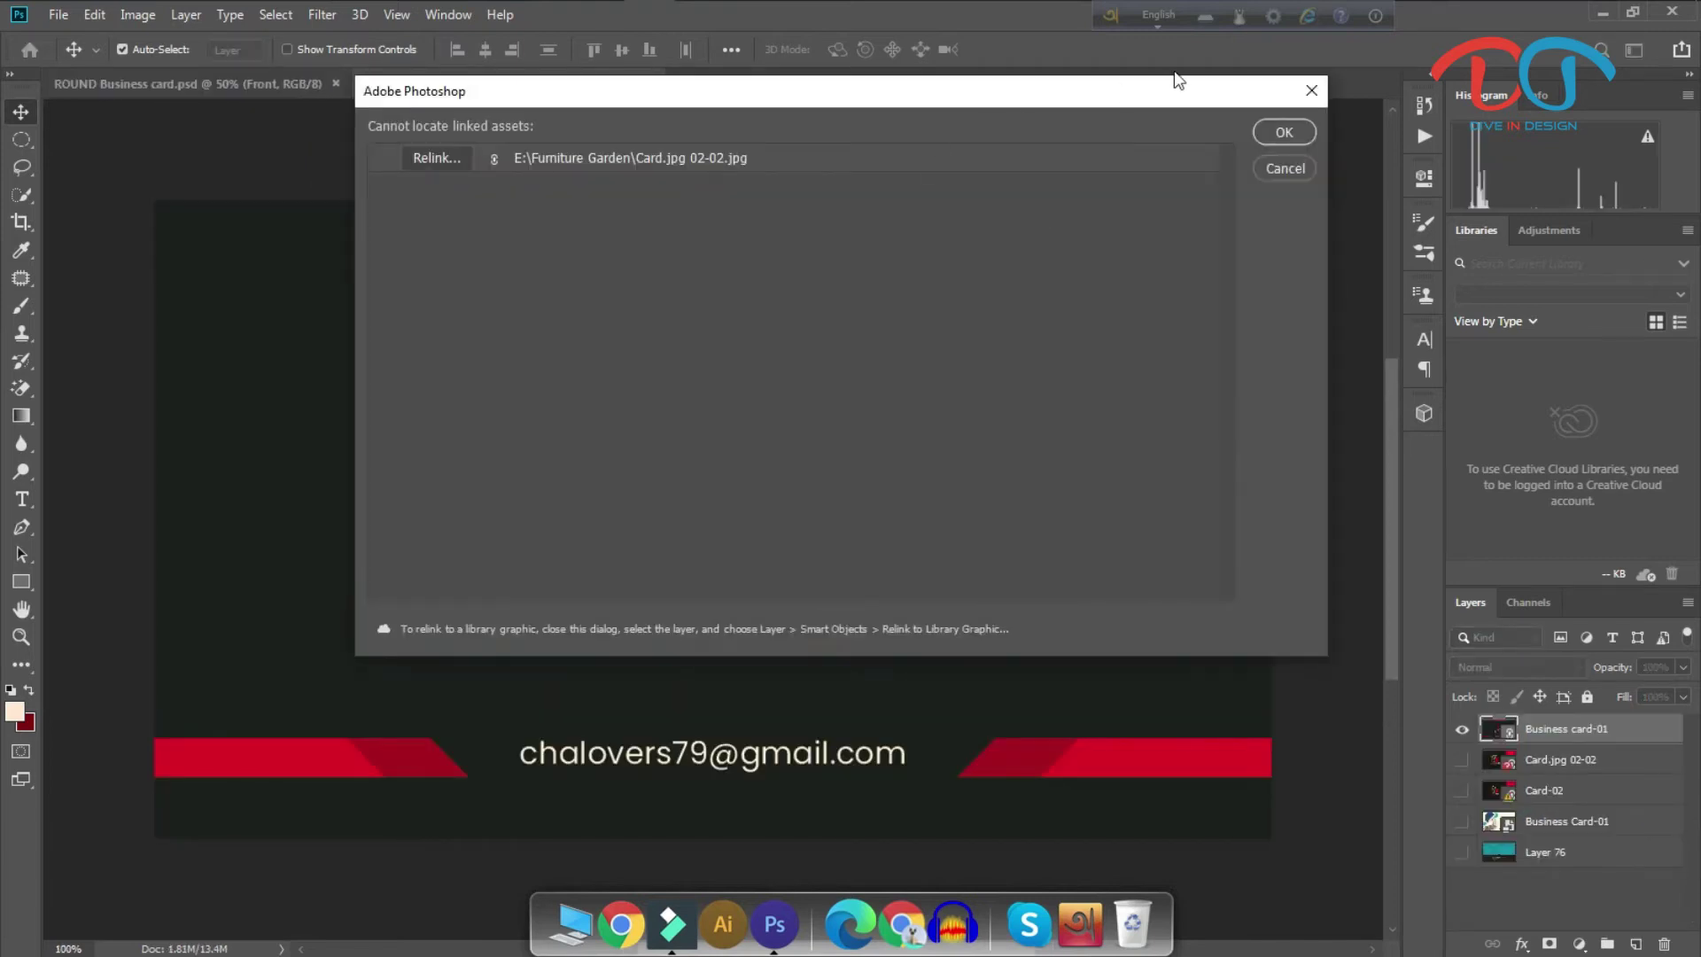
click(1311, 91)
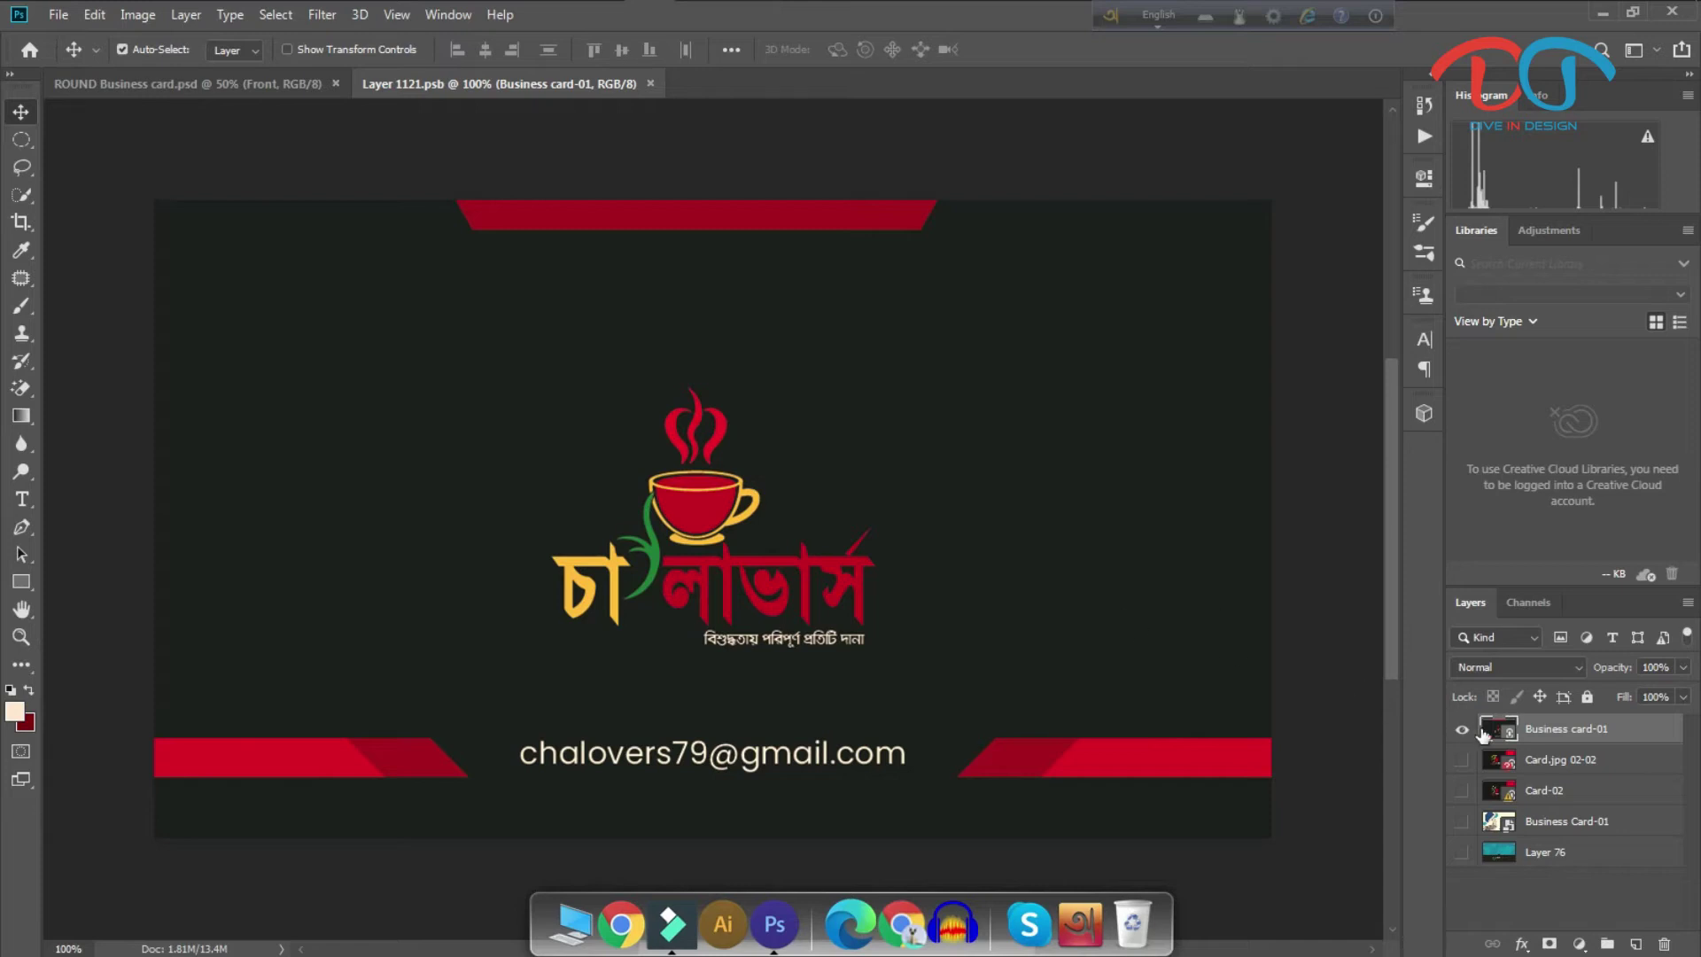
click(1462, 731)
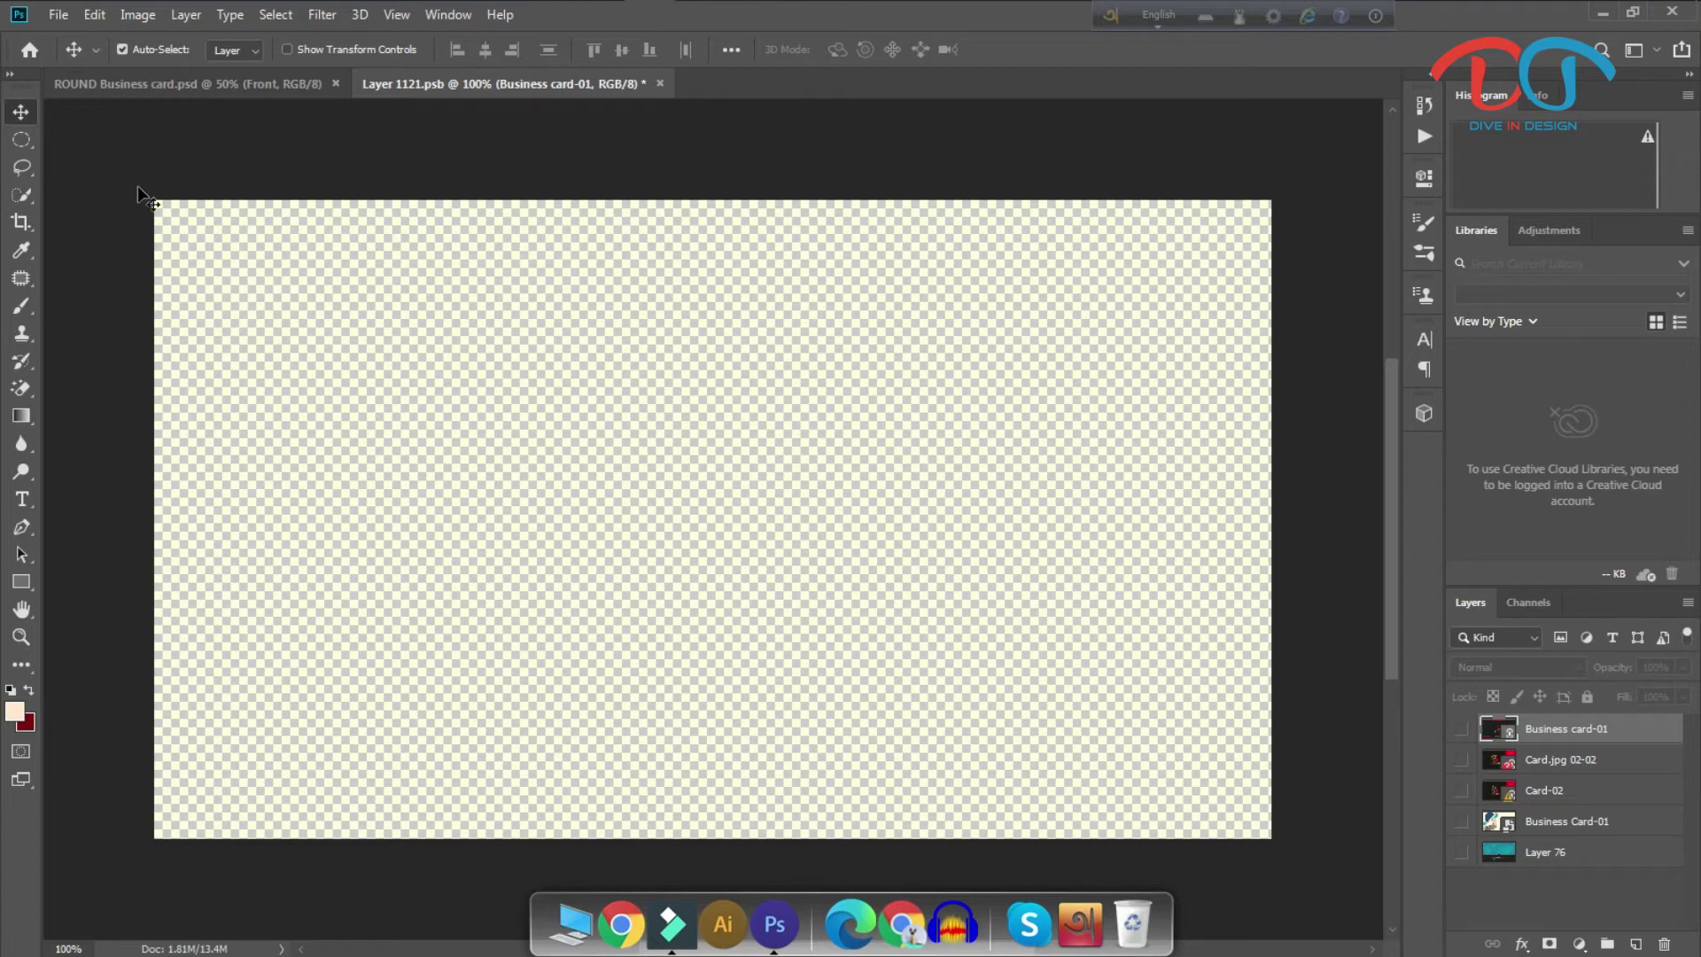
Place Design 01-01.jpg from YOUTUBE DESIGN\BUSINESS CARD as a linked layer.
click(65, 16)
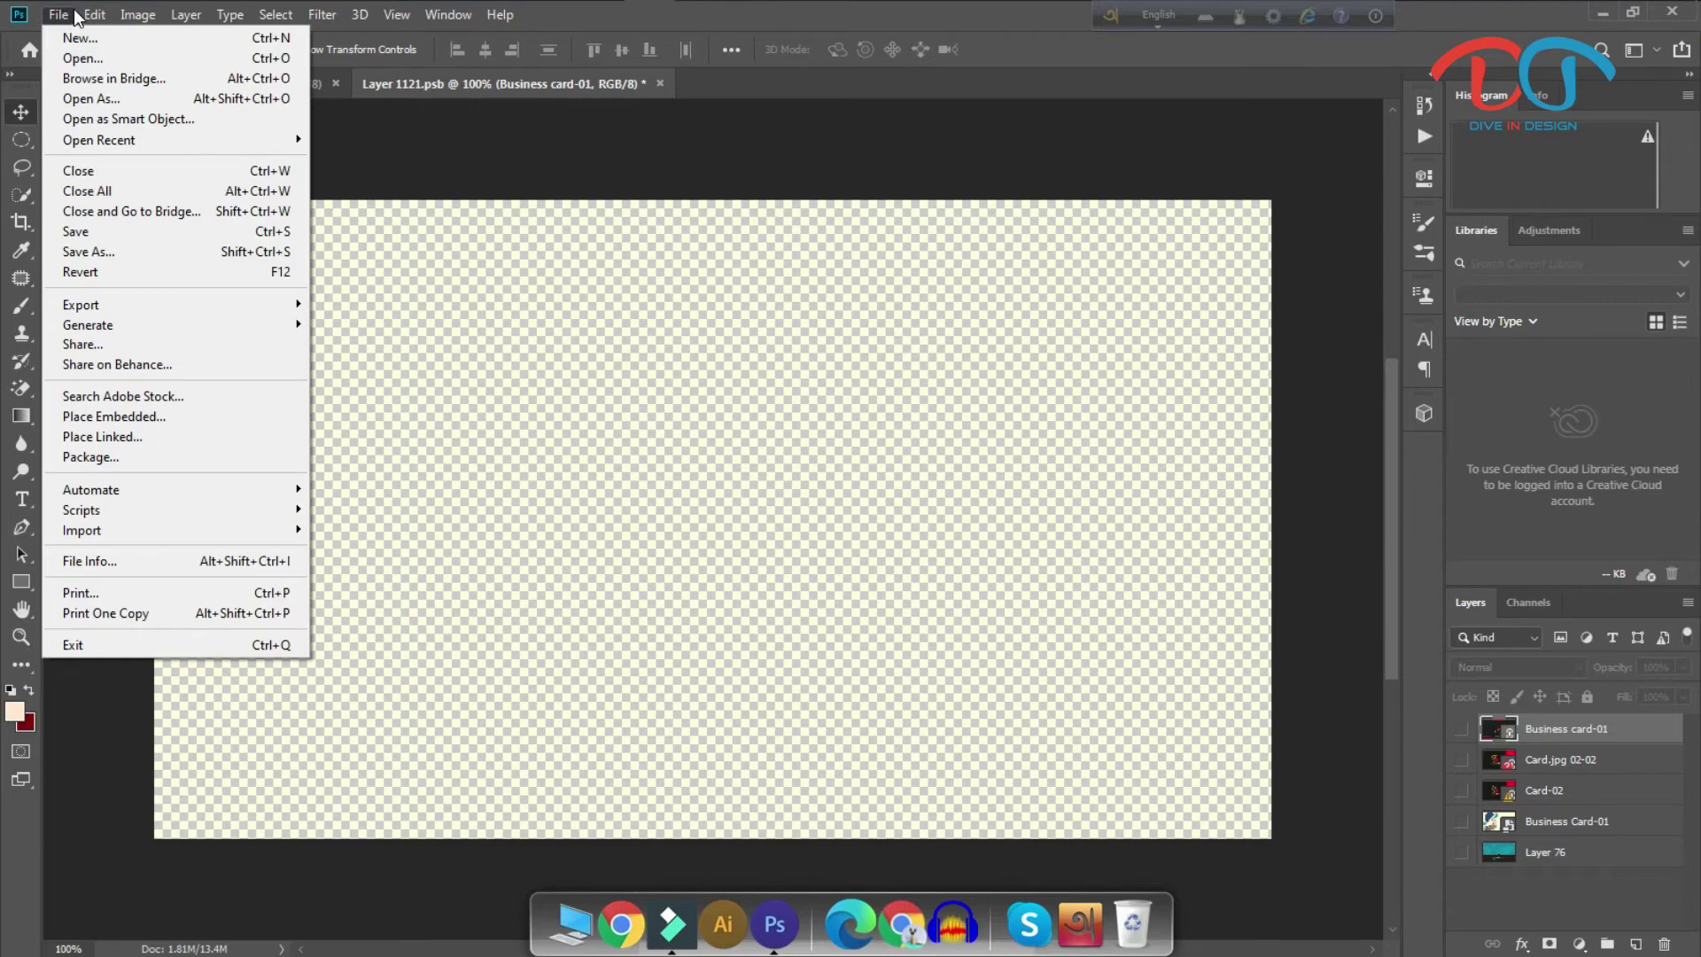
click(164, 438)
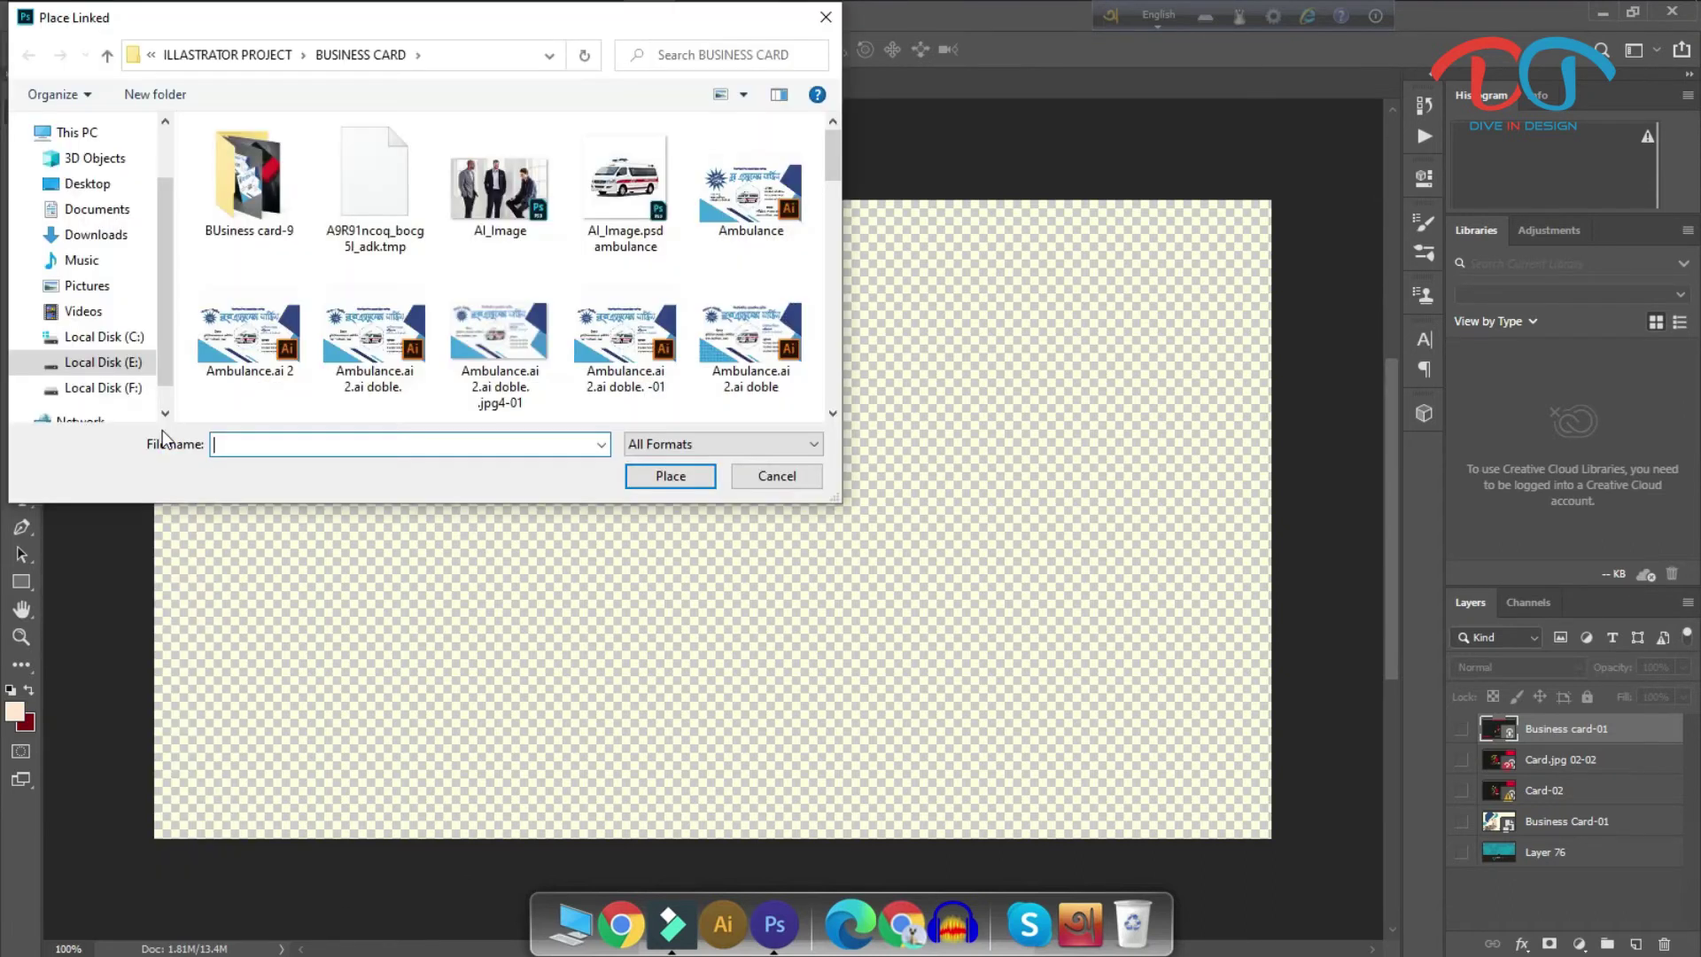
scroll(121, 390, down, 1)
click(113, 353)
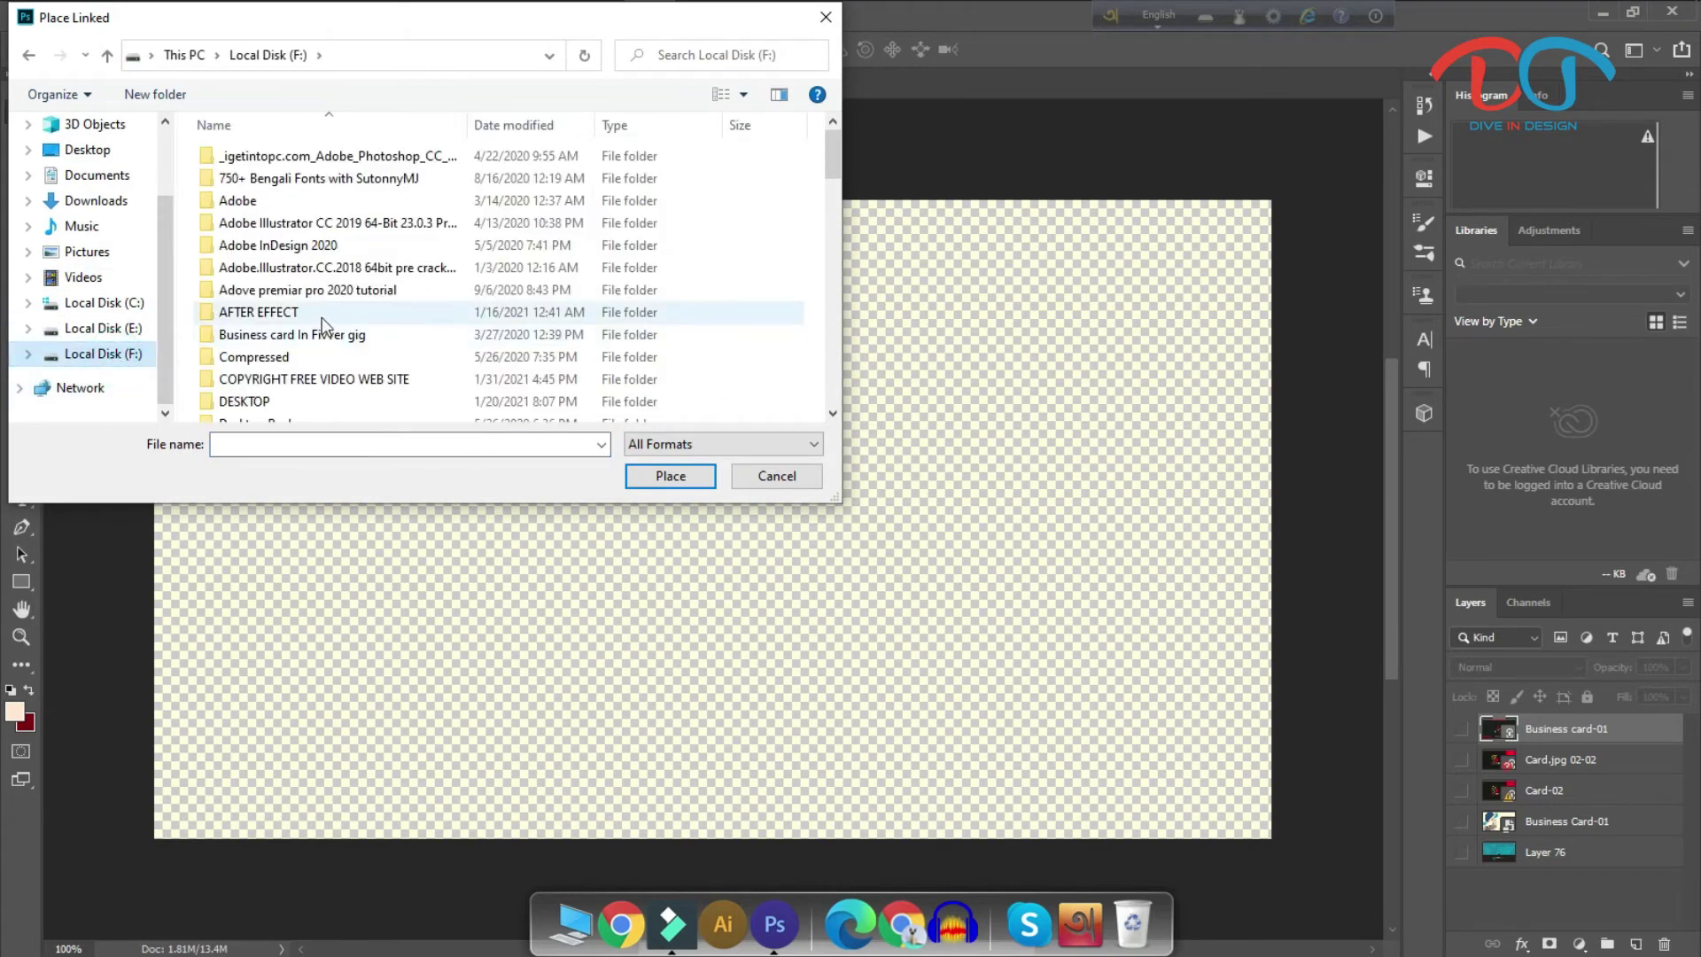
scroll(315, 333, down, 2)
scroll(328, 319, down, 2)
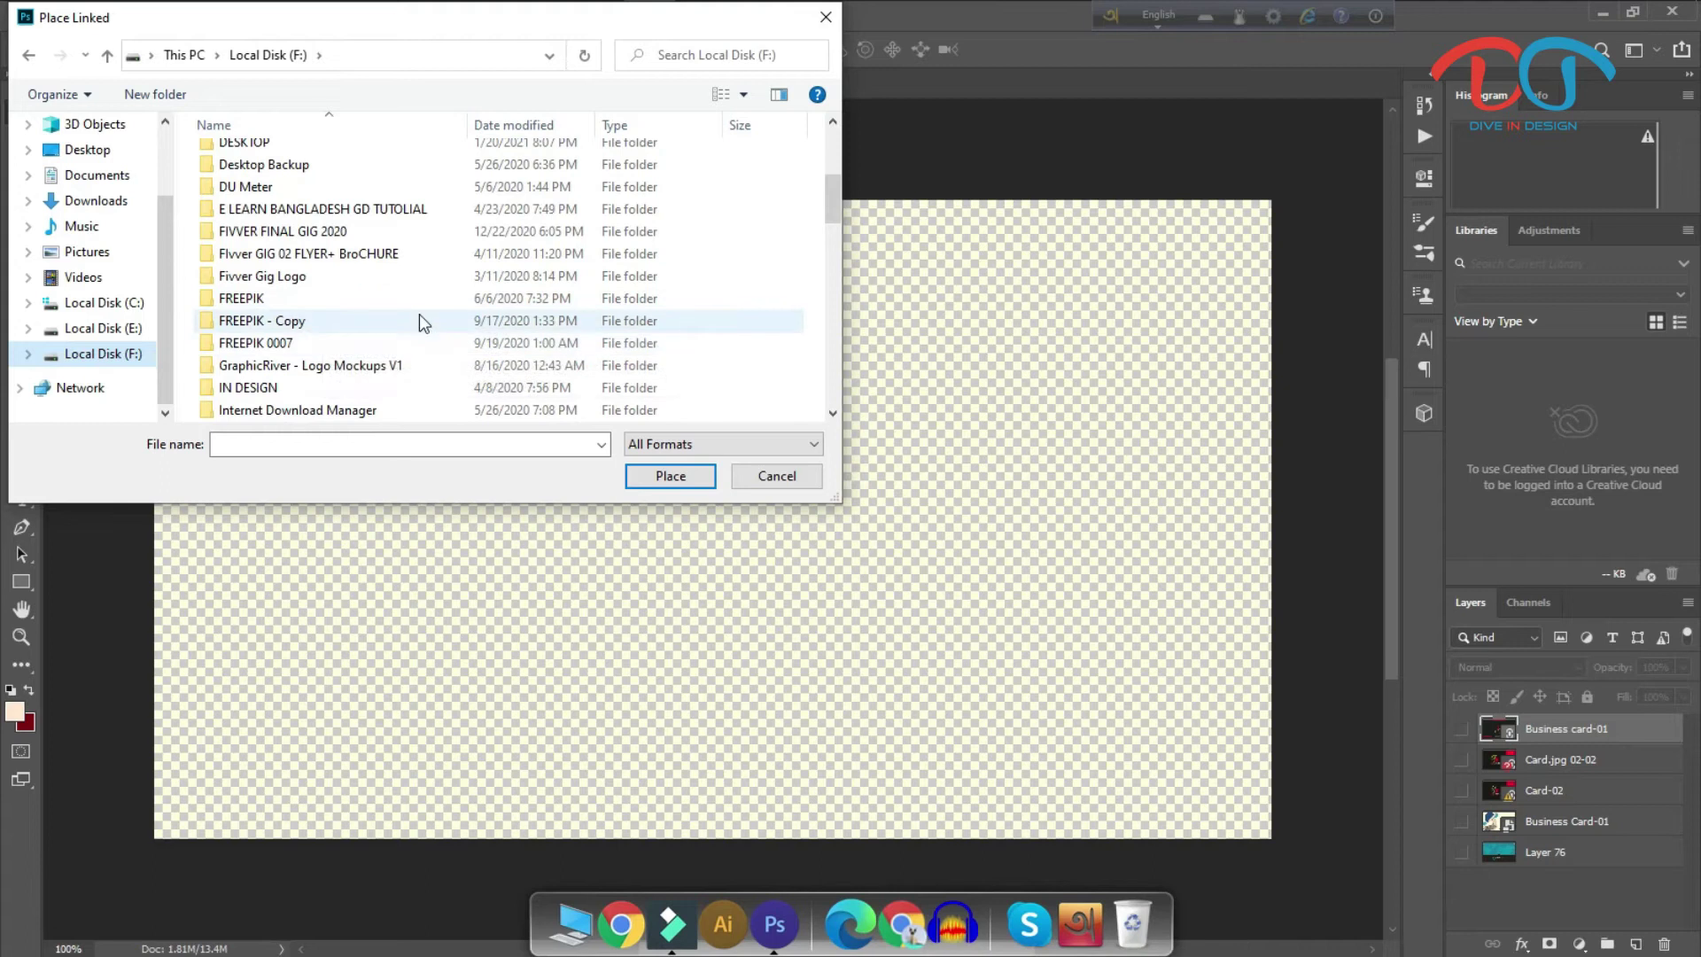
scroll(422, 317, down, 1)
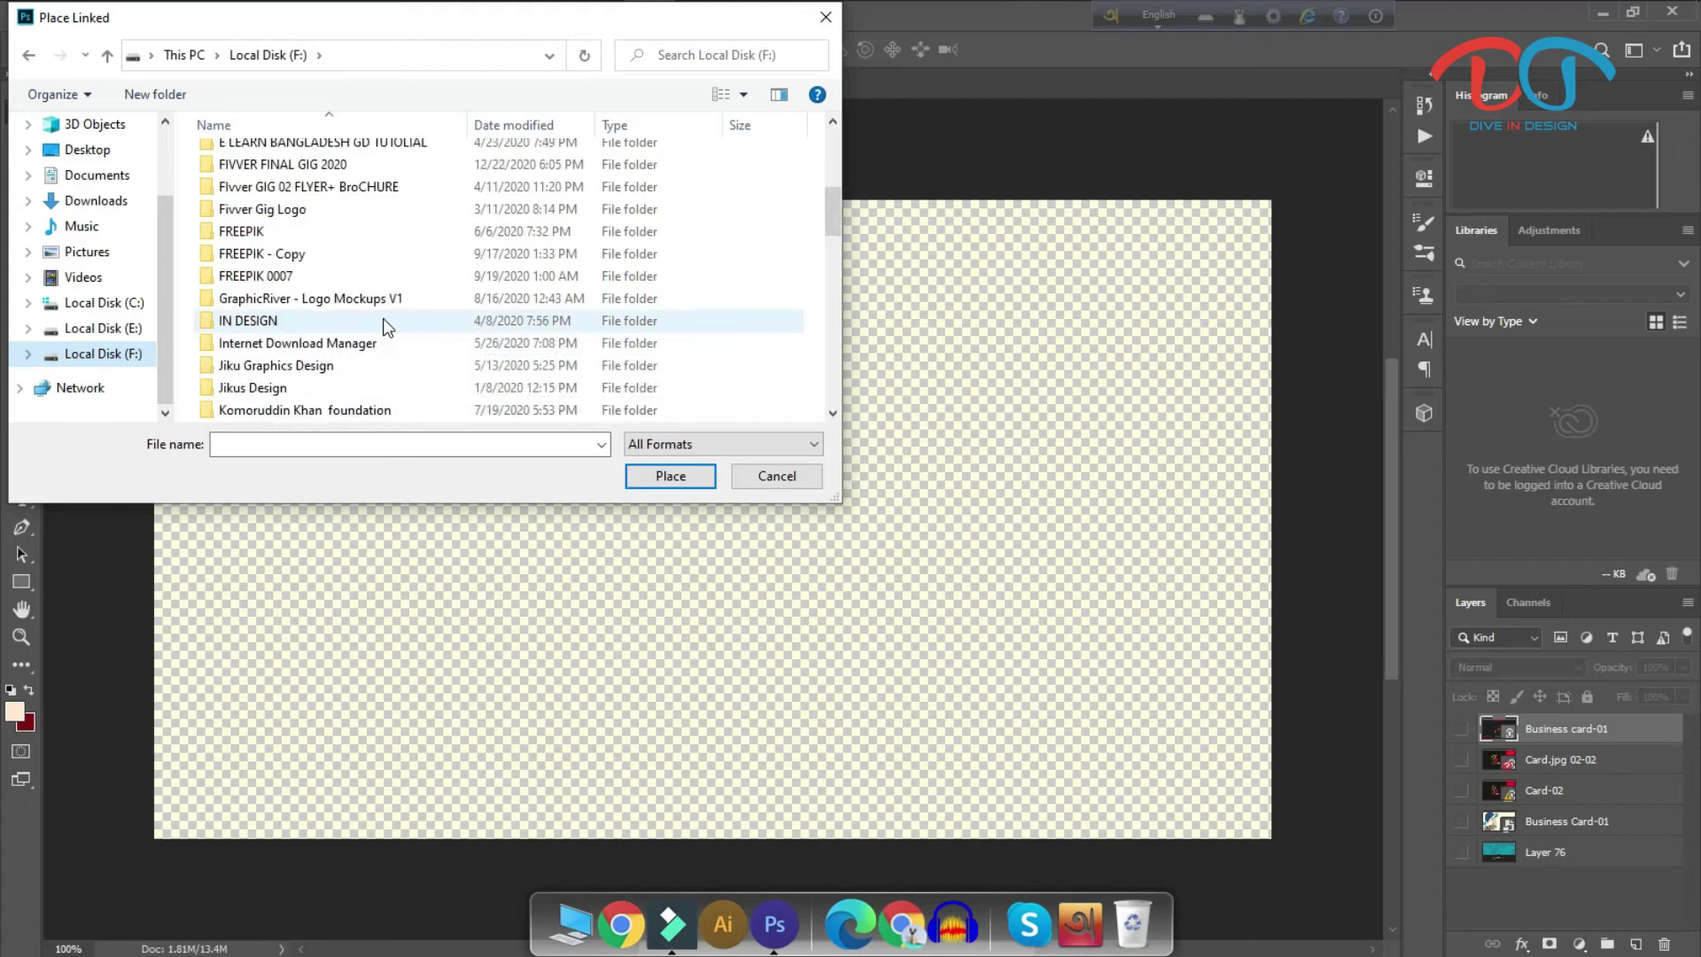
scroll(381, 328, down, 2)
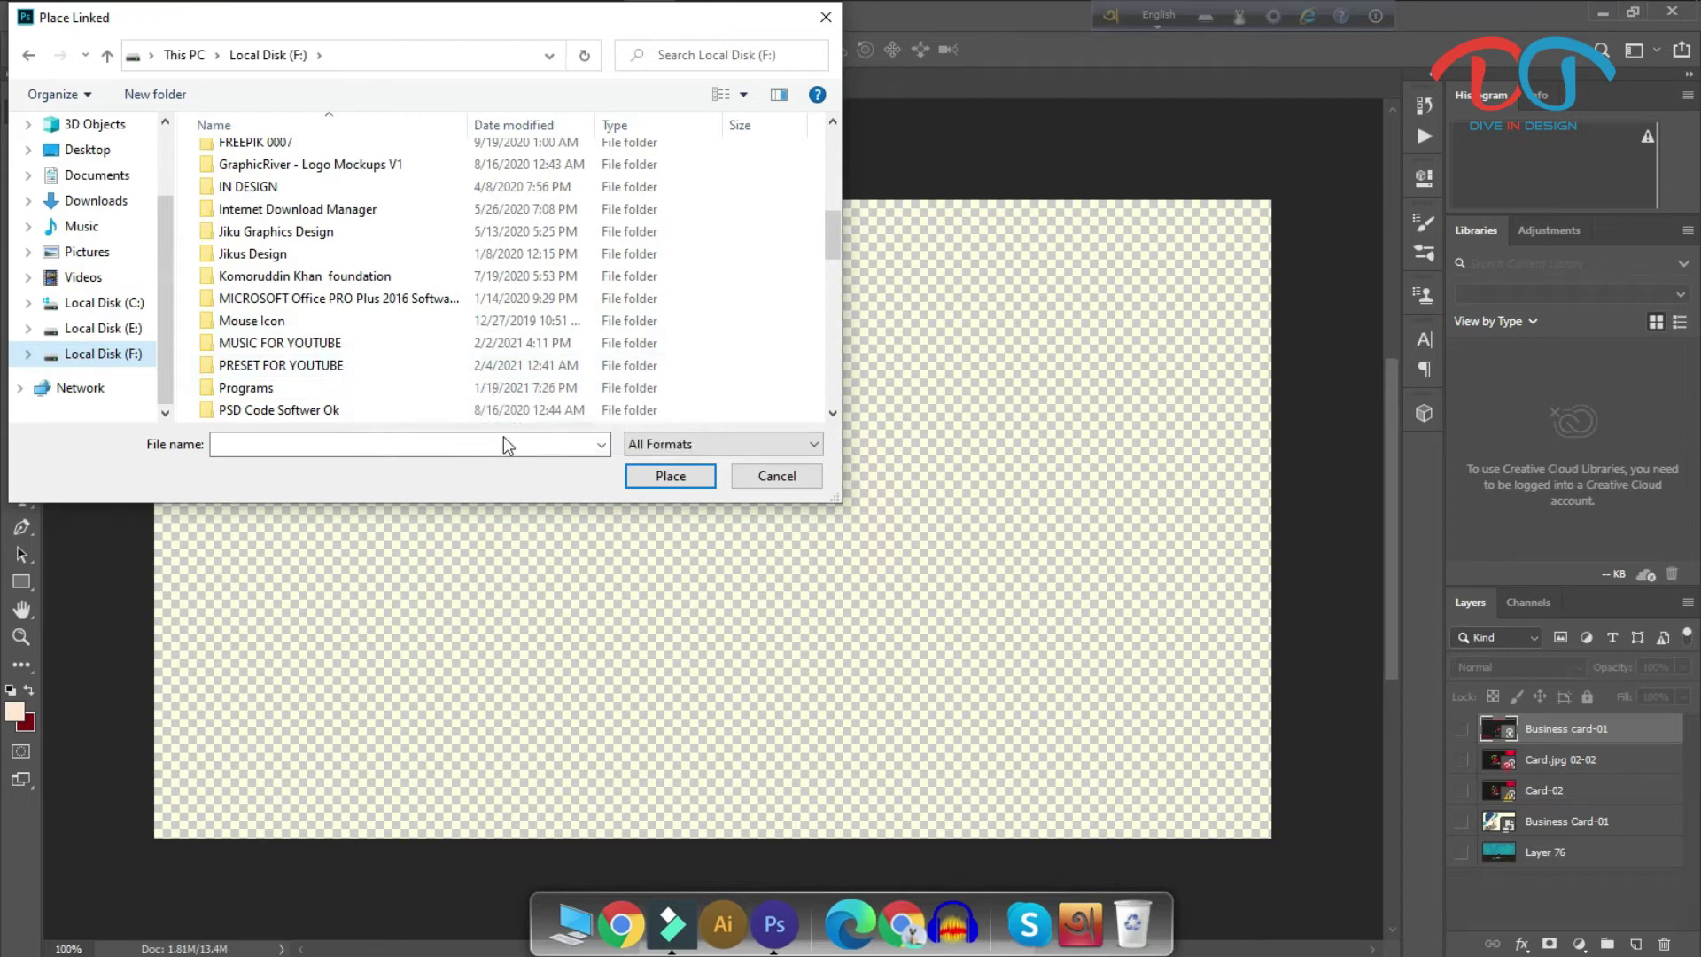
scroll(370, 372, down, 1)
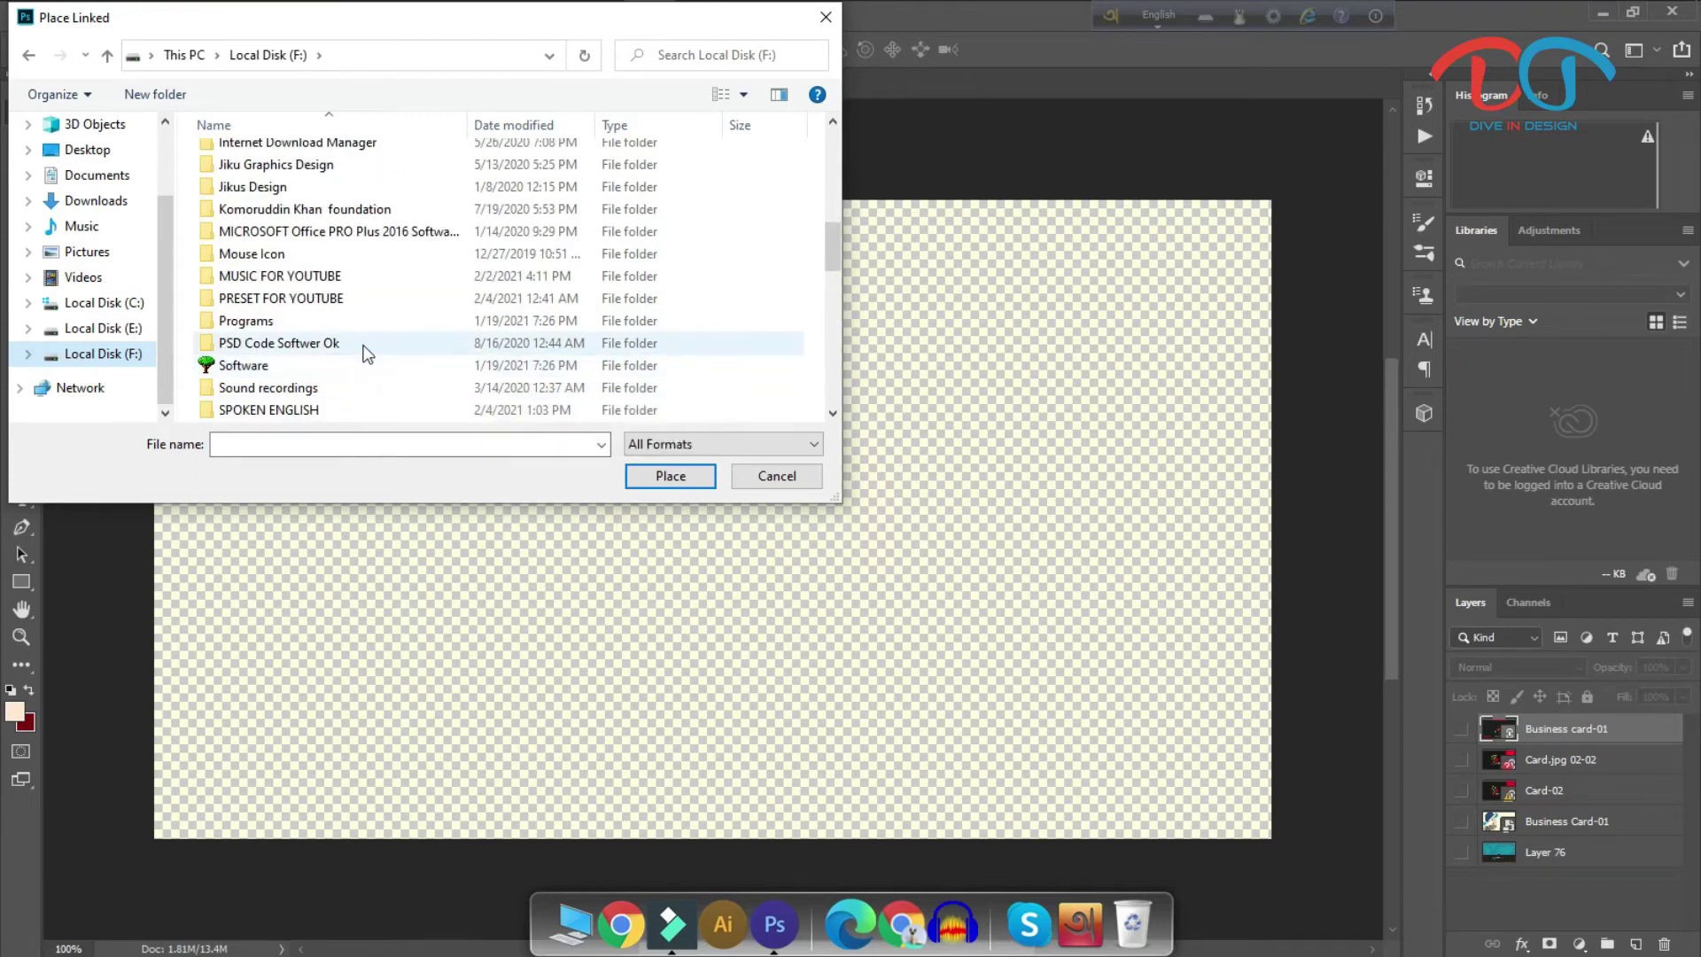
scroll(367, 354, up, 1)
scroll(368, 354, down, 4)
scroll(367, 354, down, 3)
scroll(368, 354, down, 3)
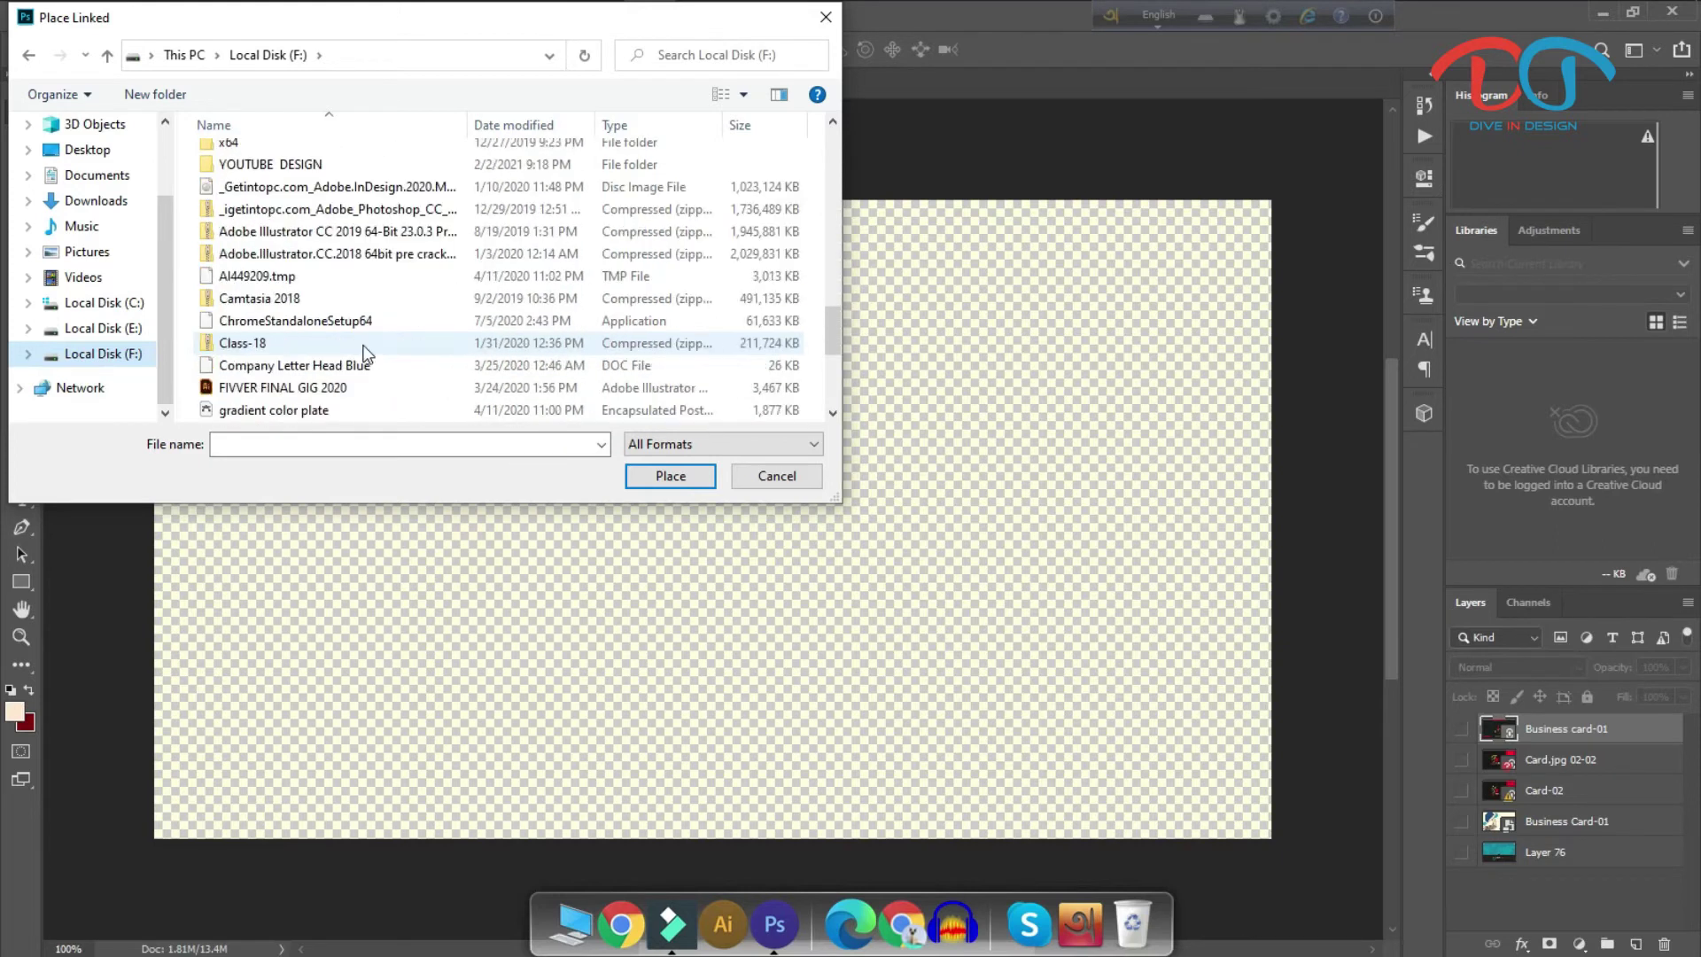
scroll(367, 355, down, 3)
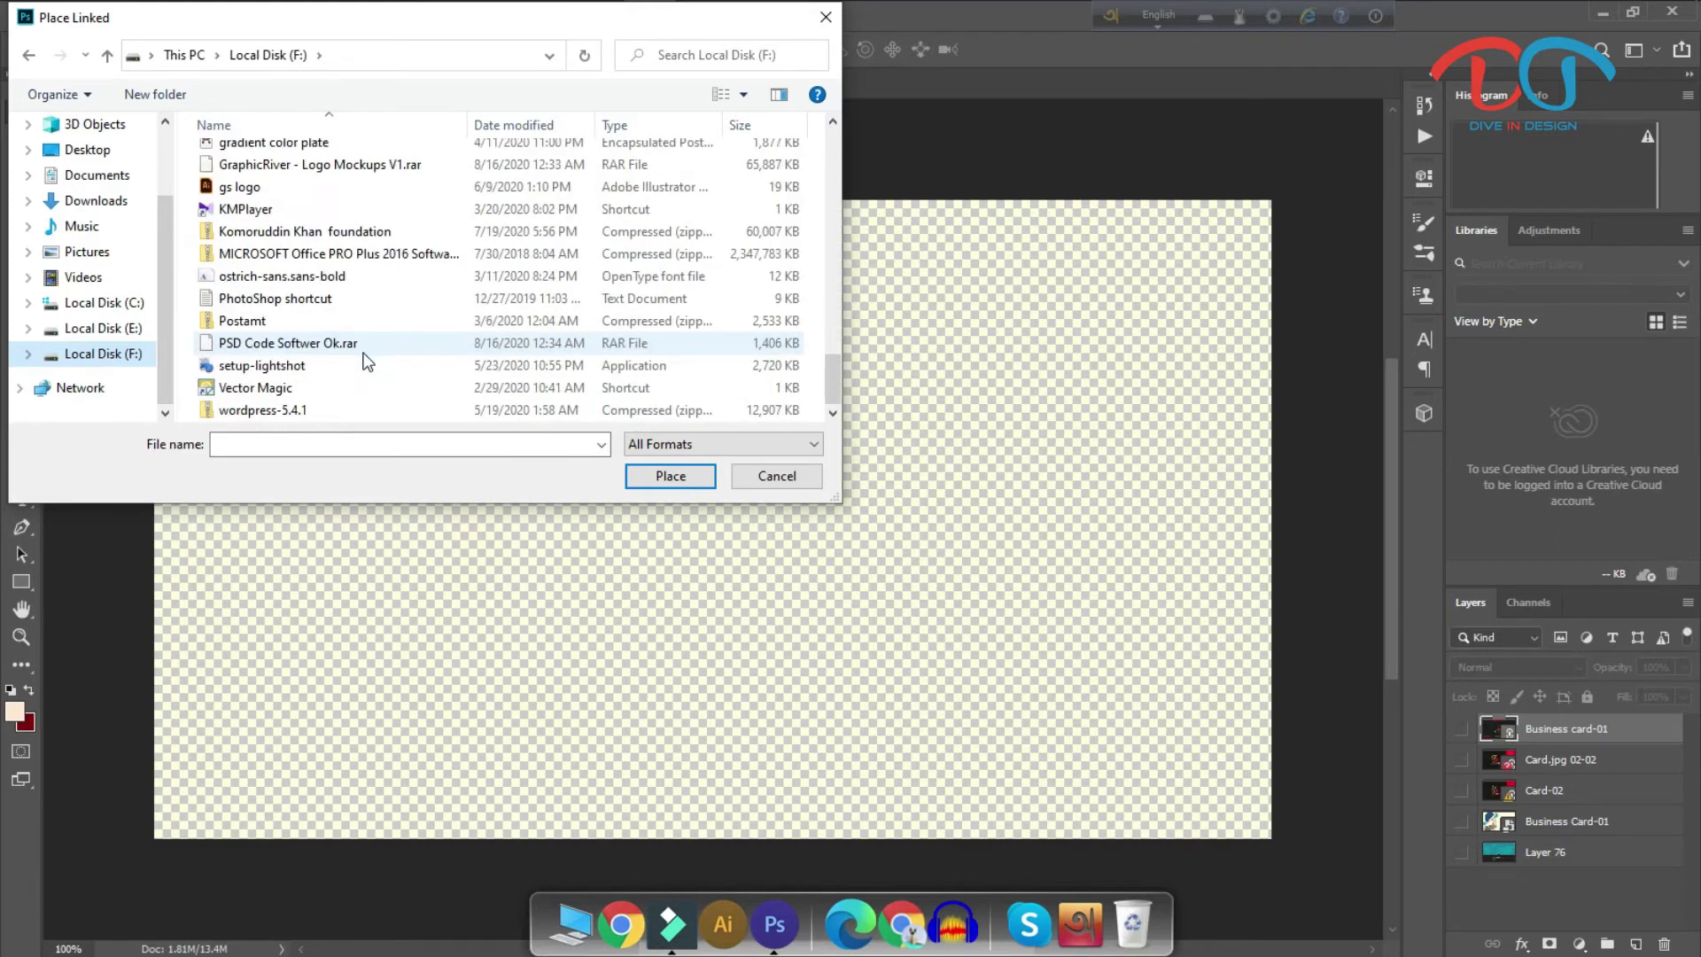
scroll(368, 361, up, 4)
scroll(367, 360, up, 1)
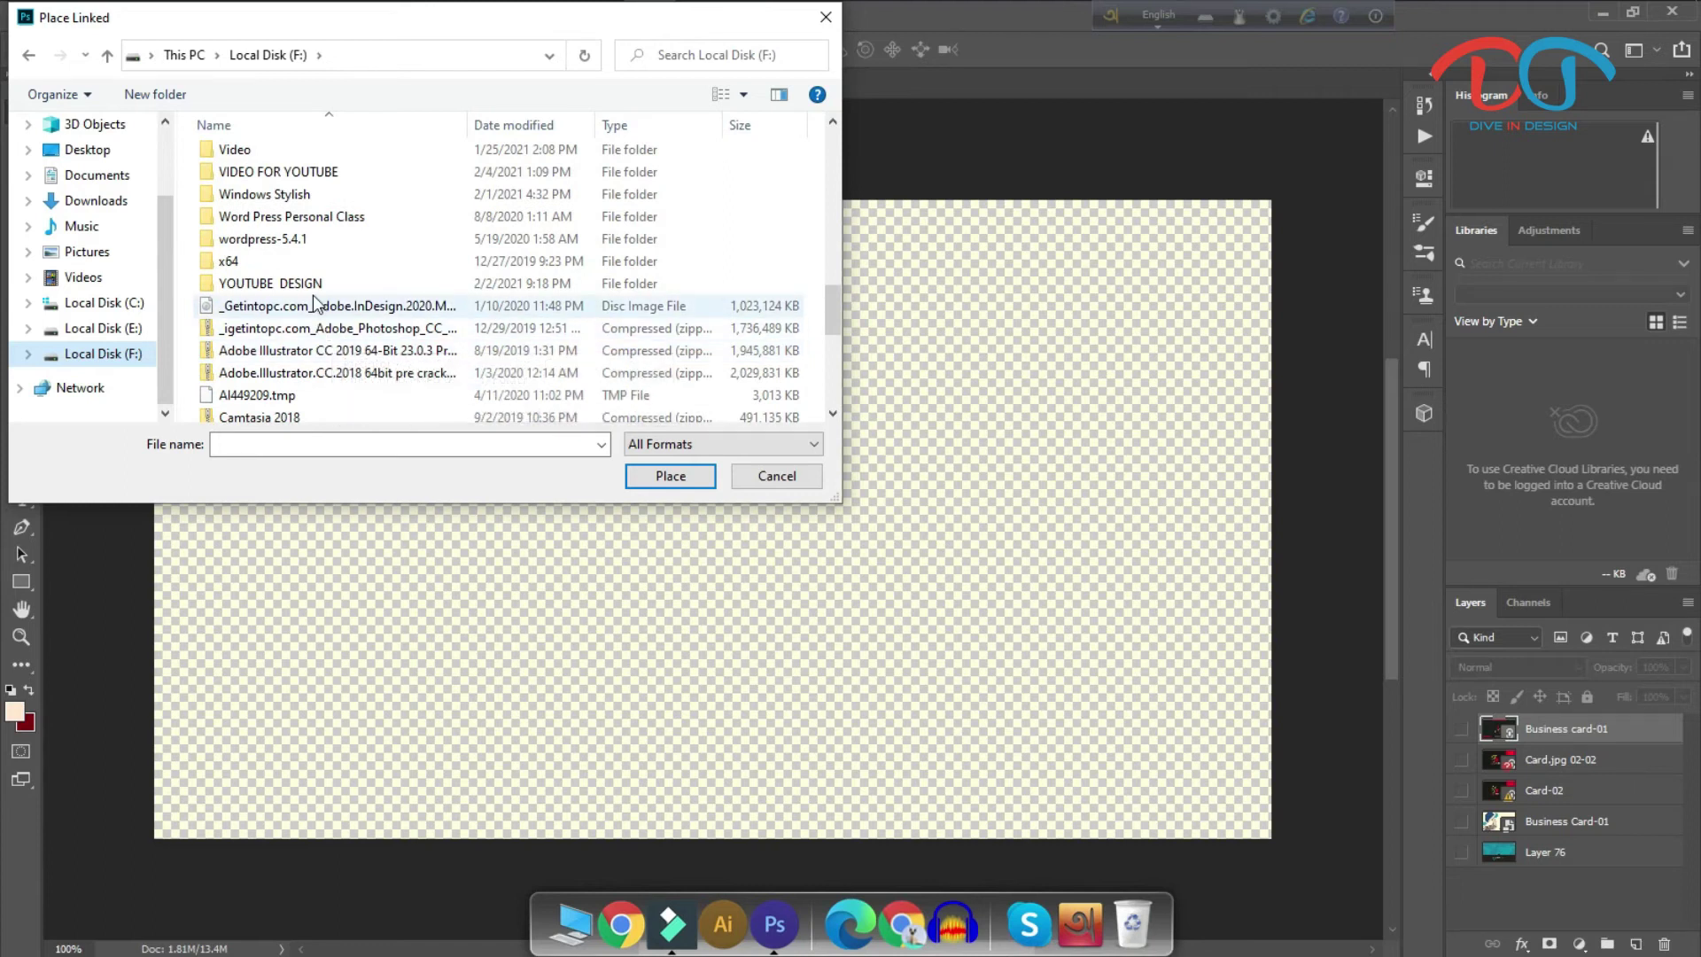
double_click(305, 284)
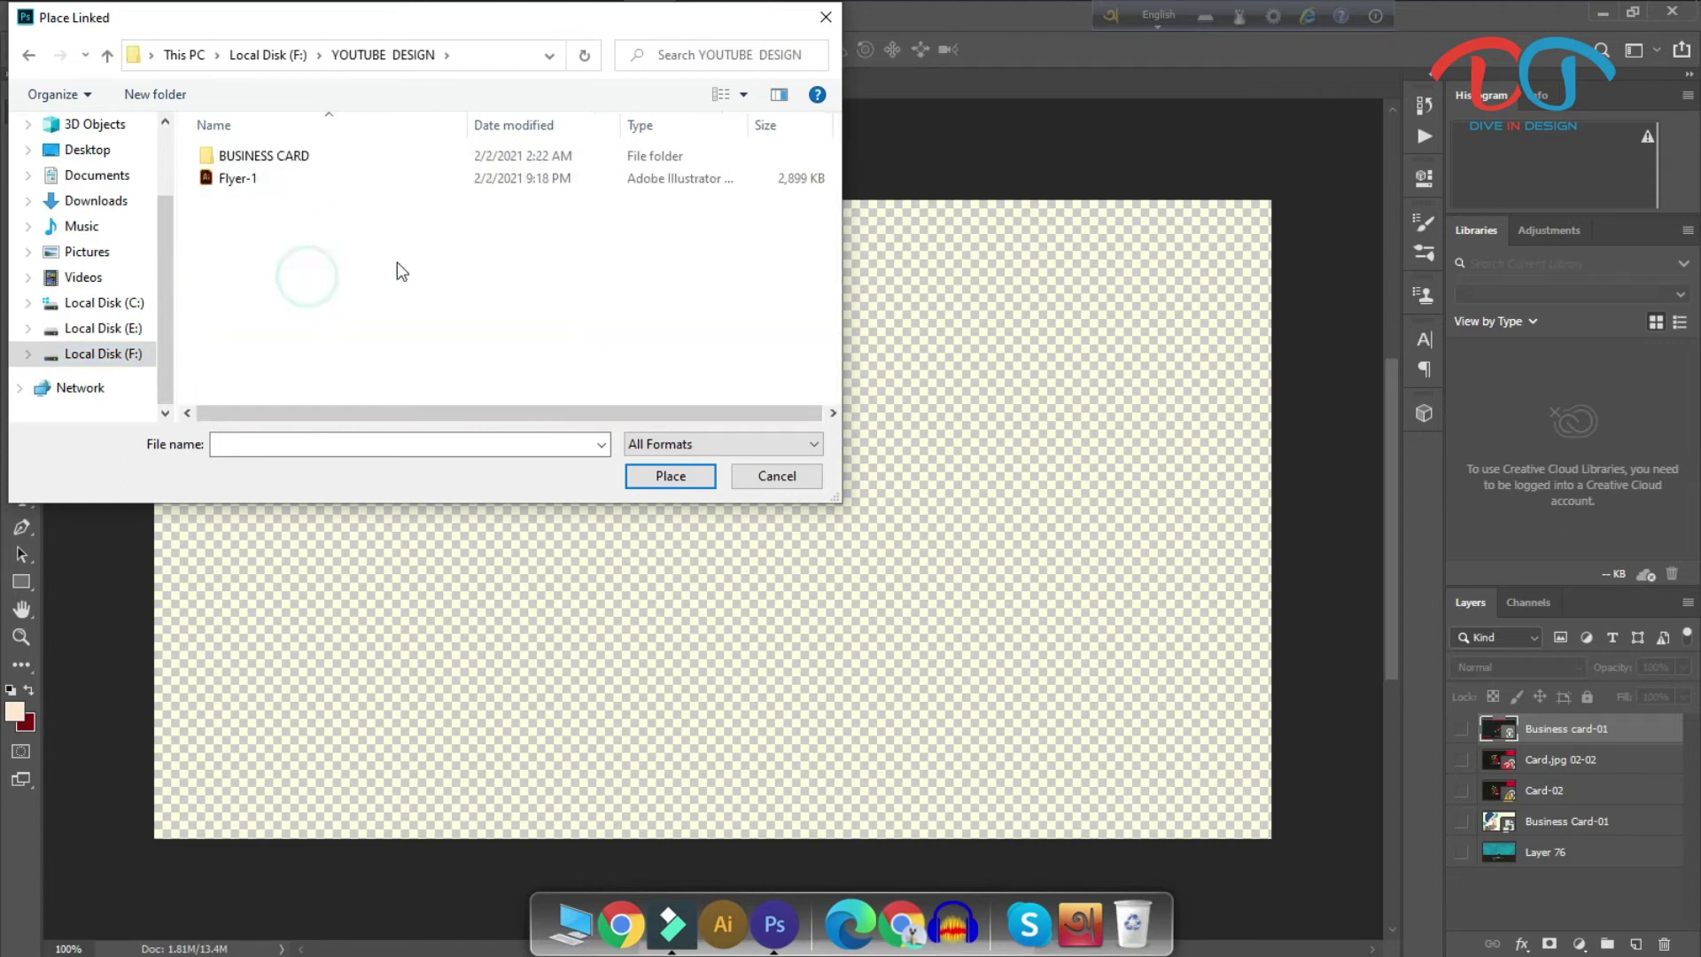
double_click(284, 156)
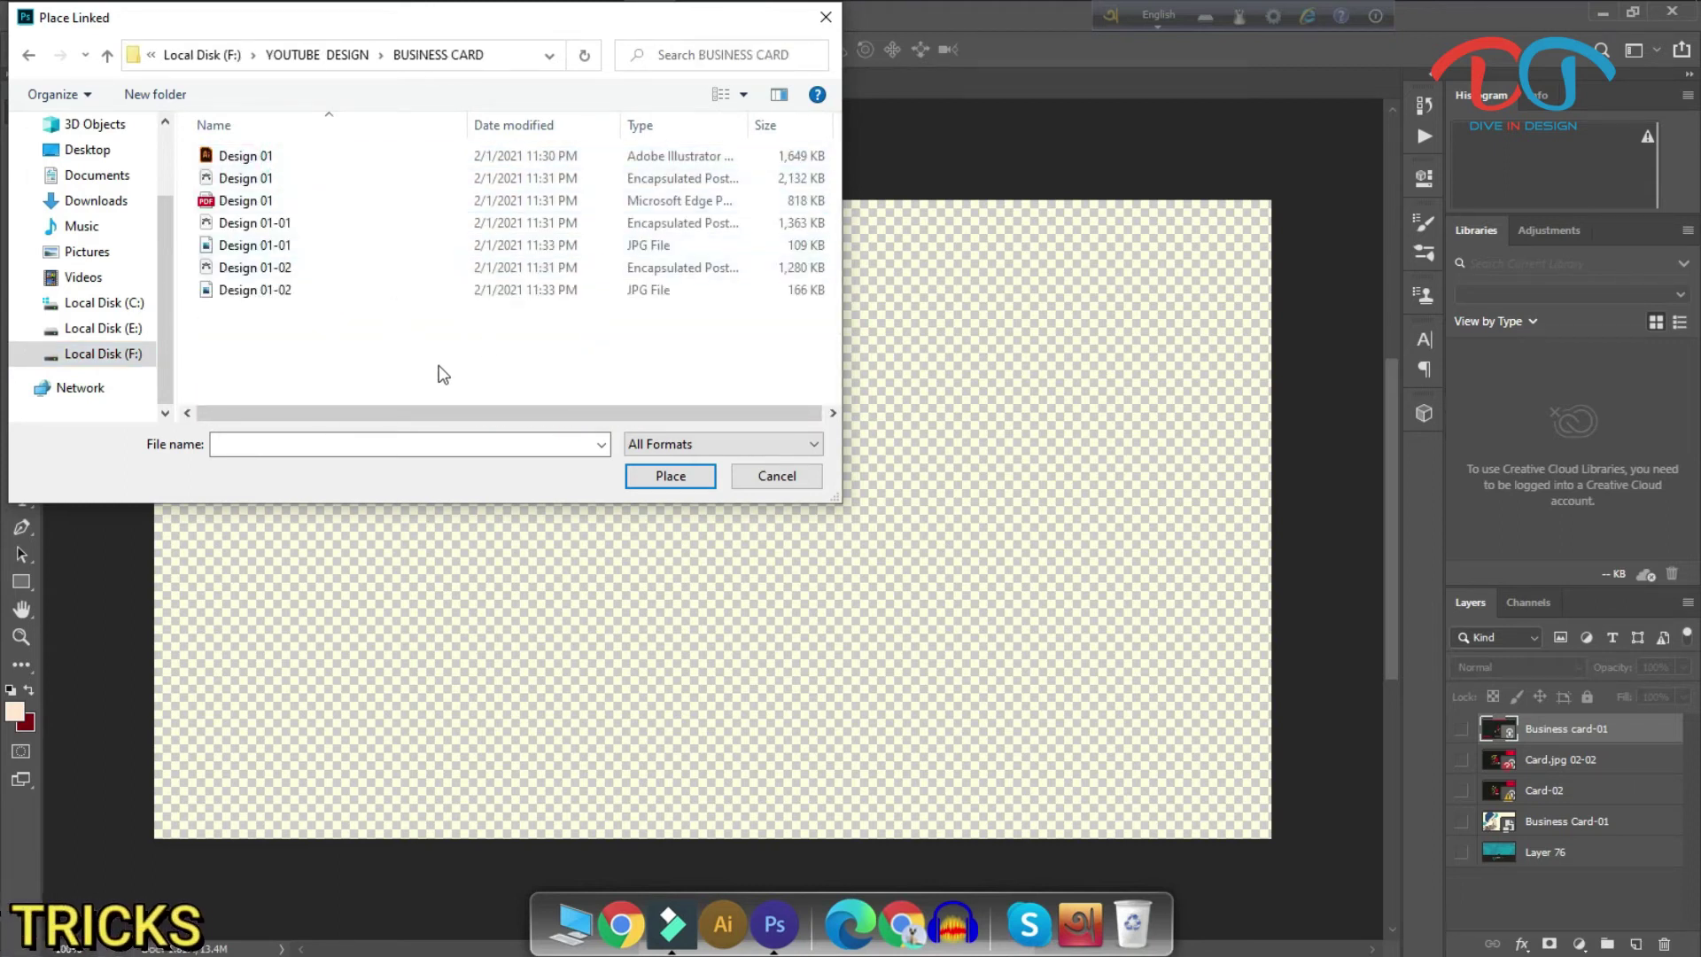
click(286, 249)
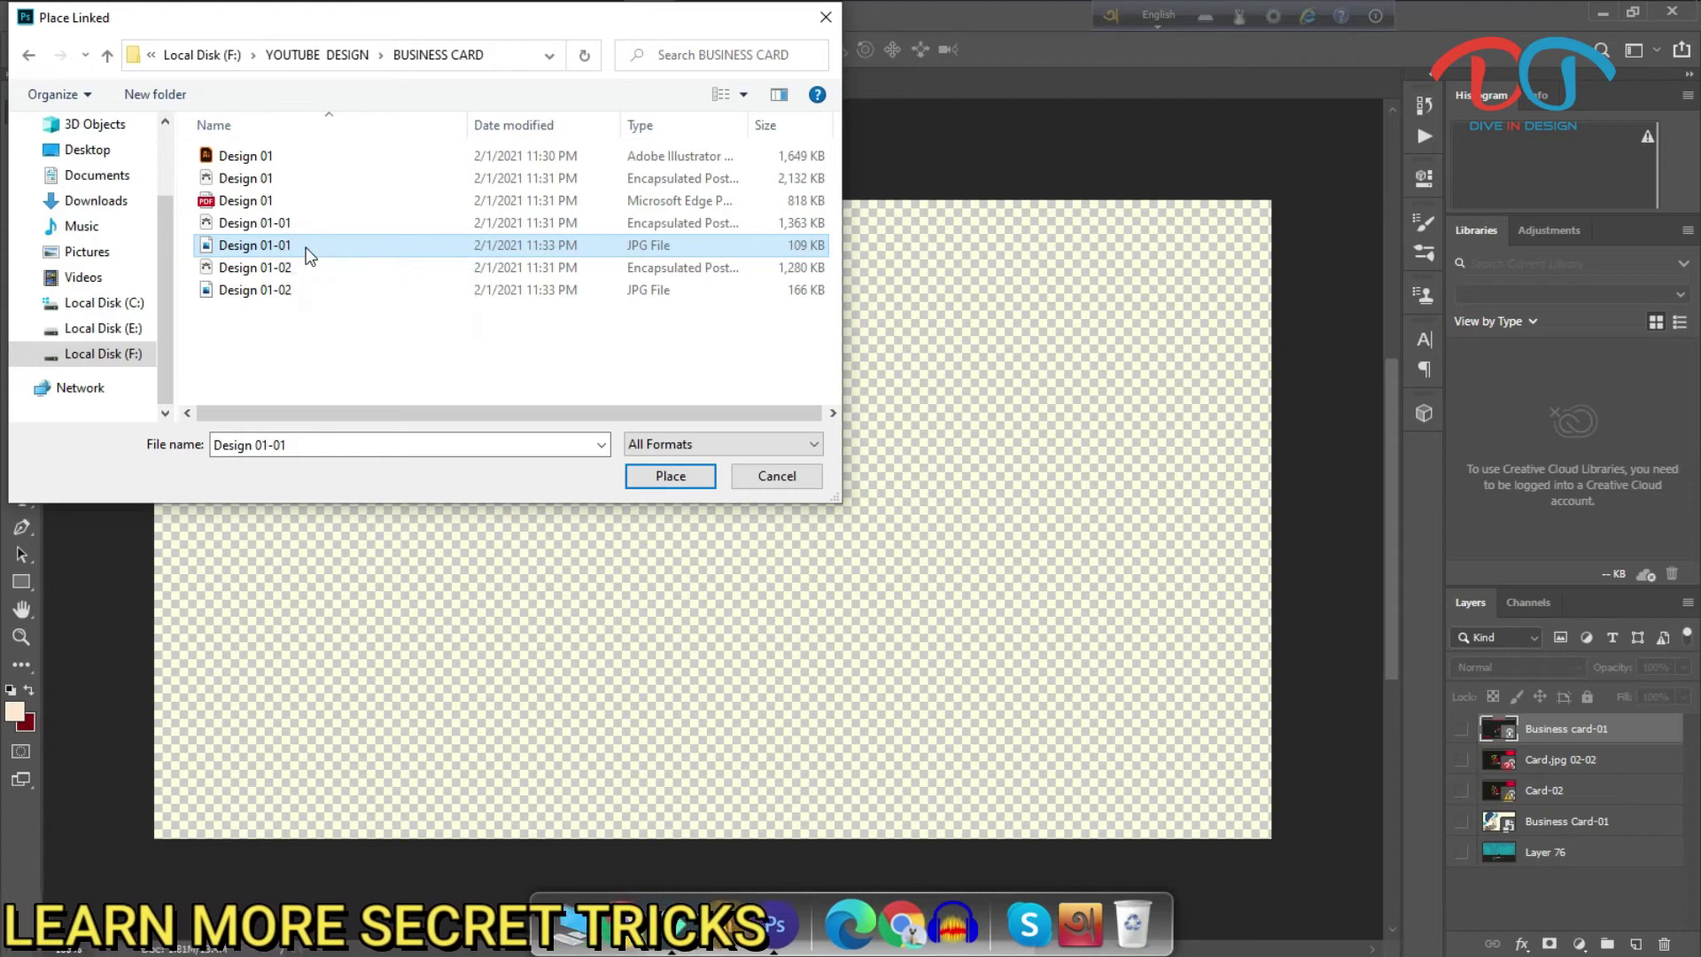
click(672, 478)
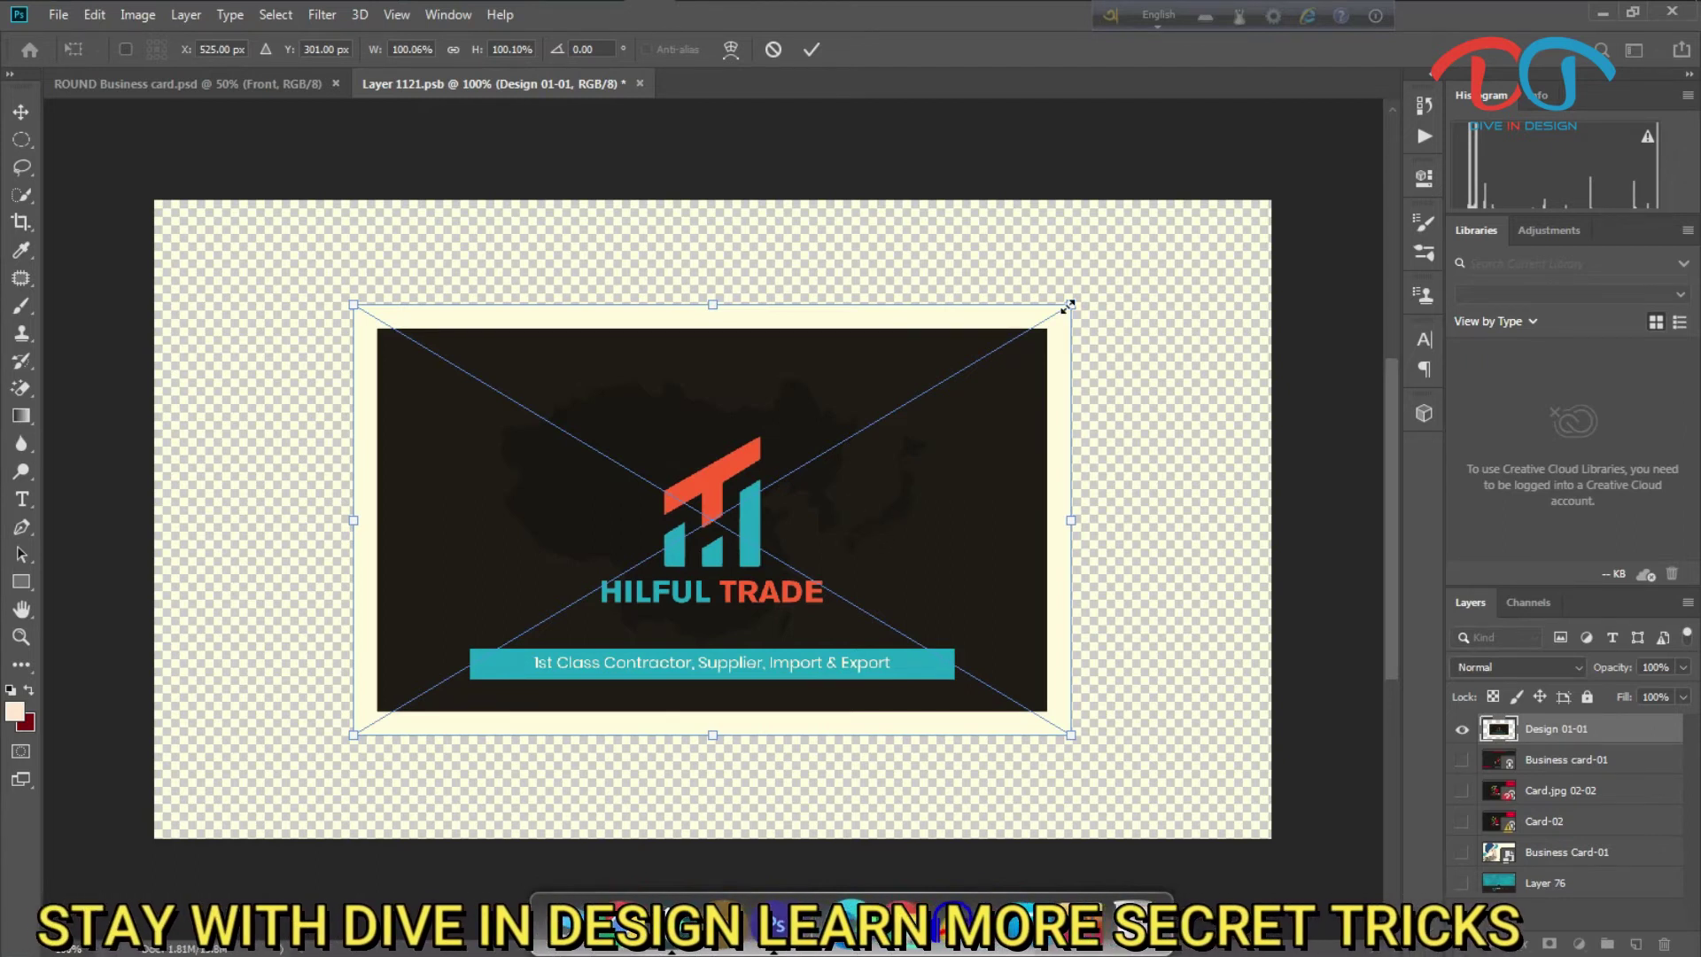
Scale the HILFUL TRADE front design to cover the whole card, commit, and save.
drag(1069, 304, 1325, 207)
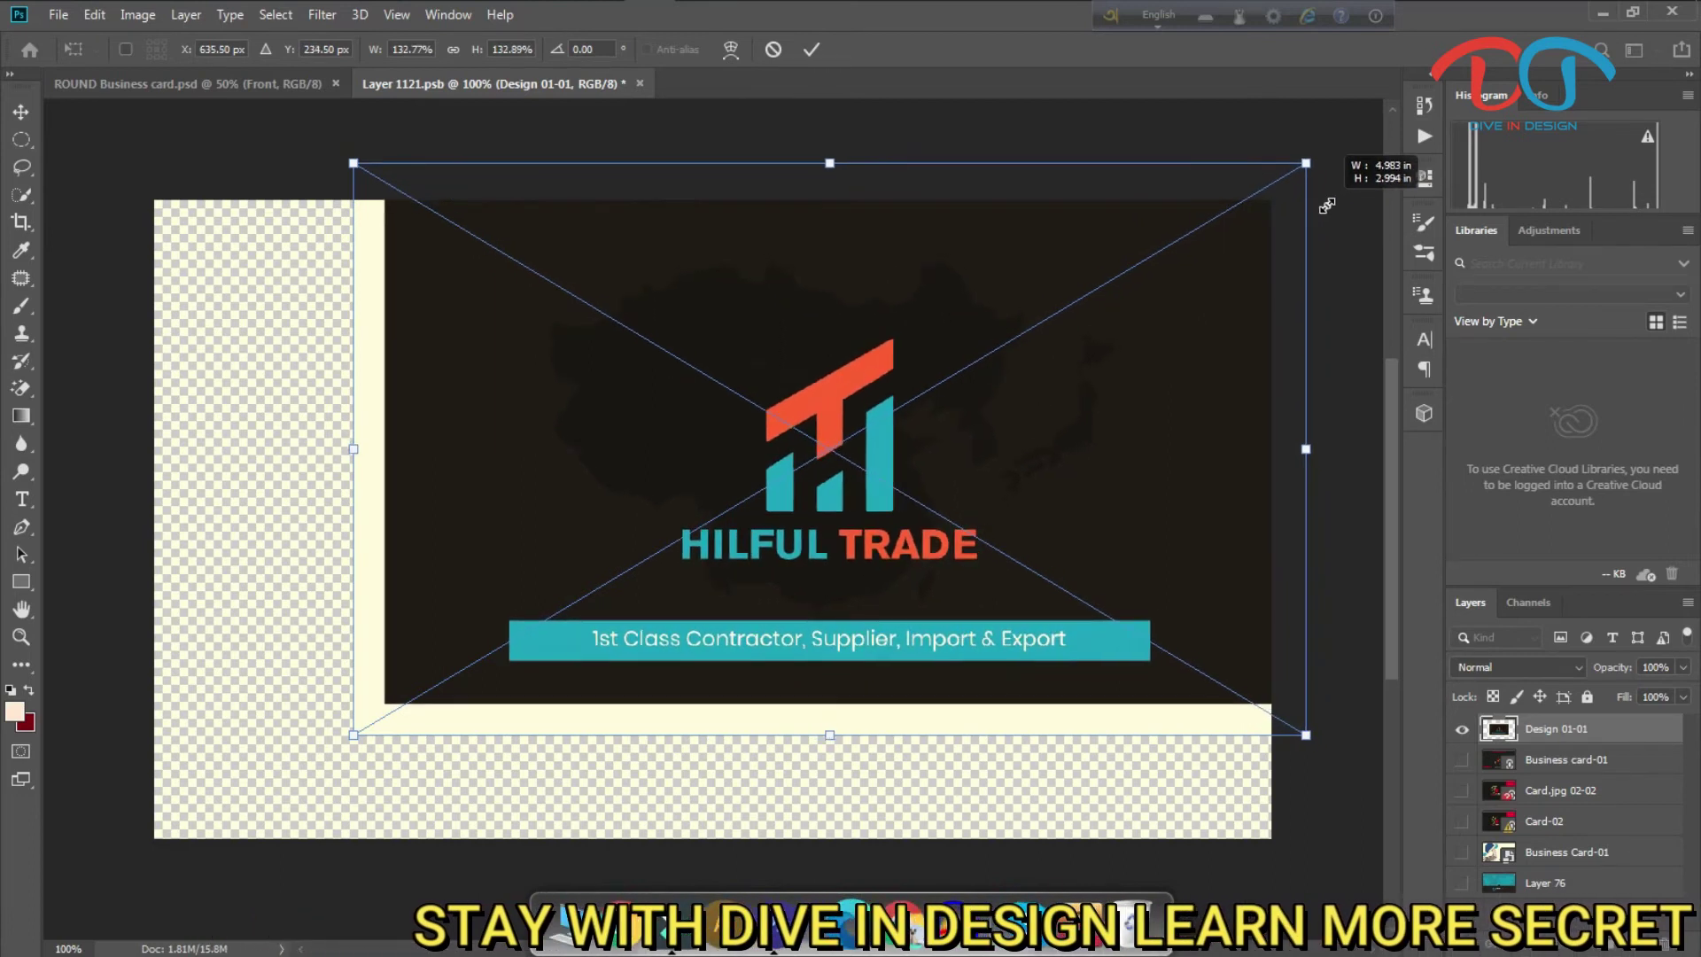
drag(355, 732, 85, 837)
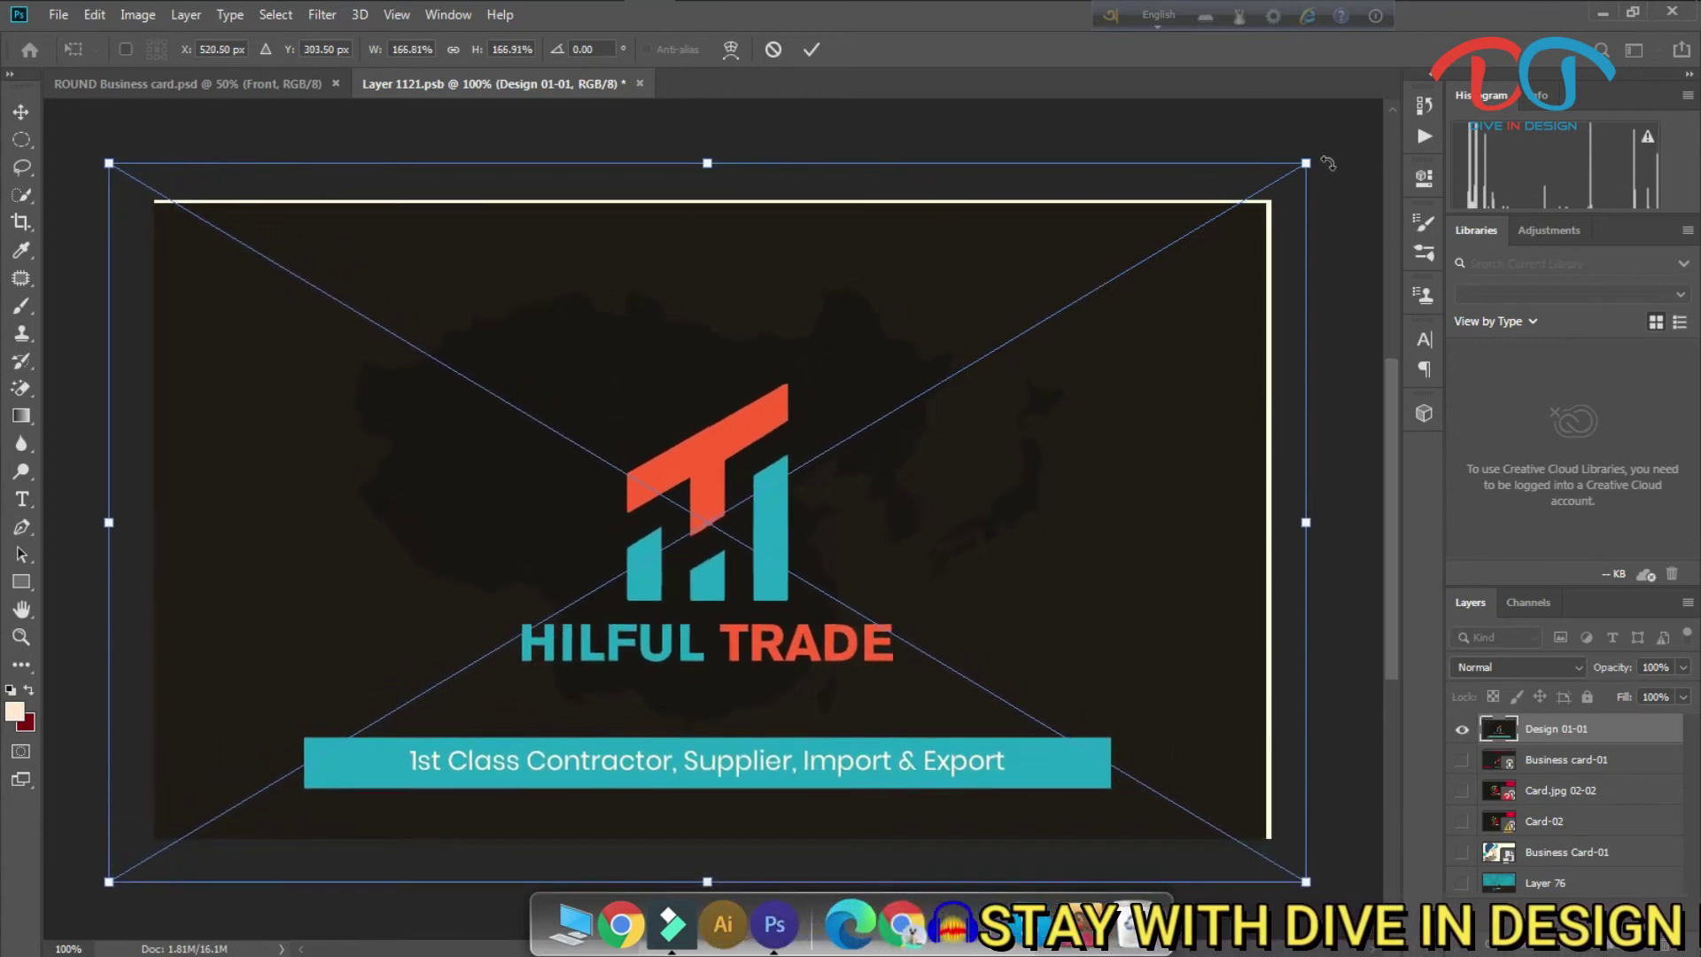
drag(1306, 163, 1317, 157)
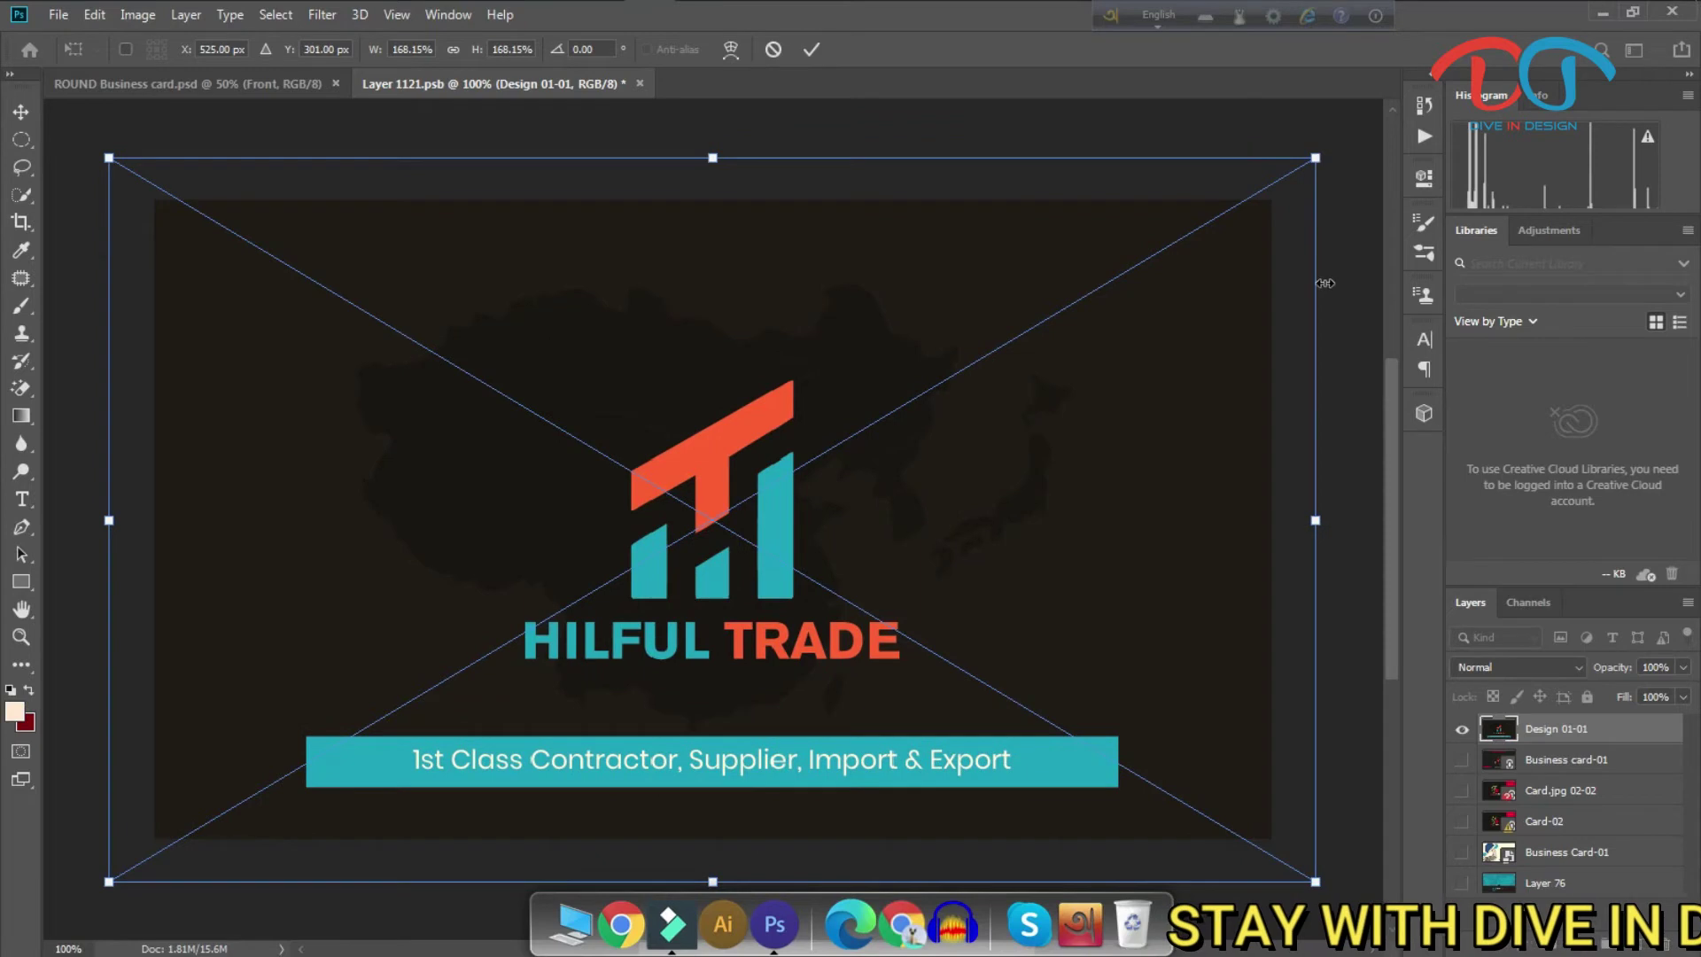
click(813, 49)
key(ctrl)
key(ctrl+s)
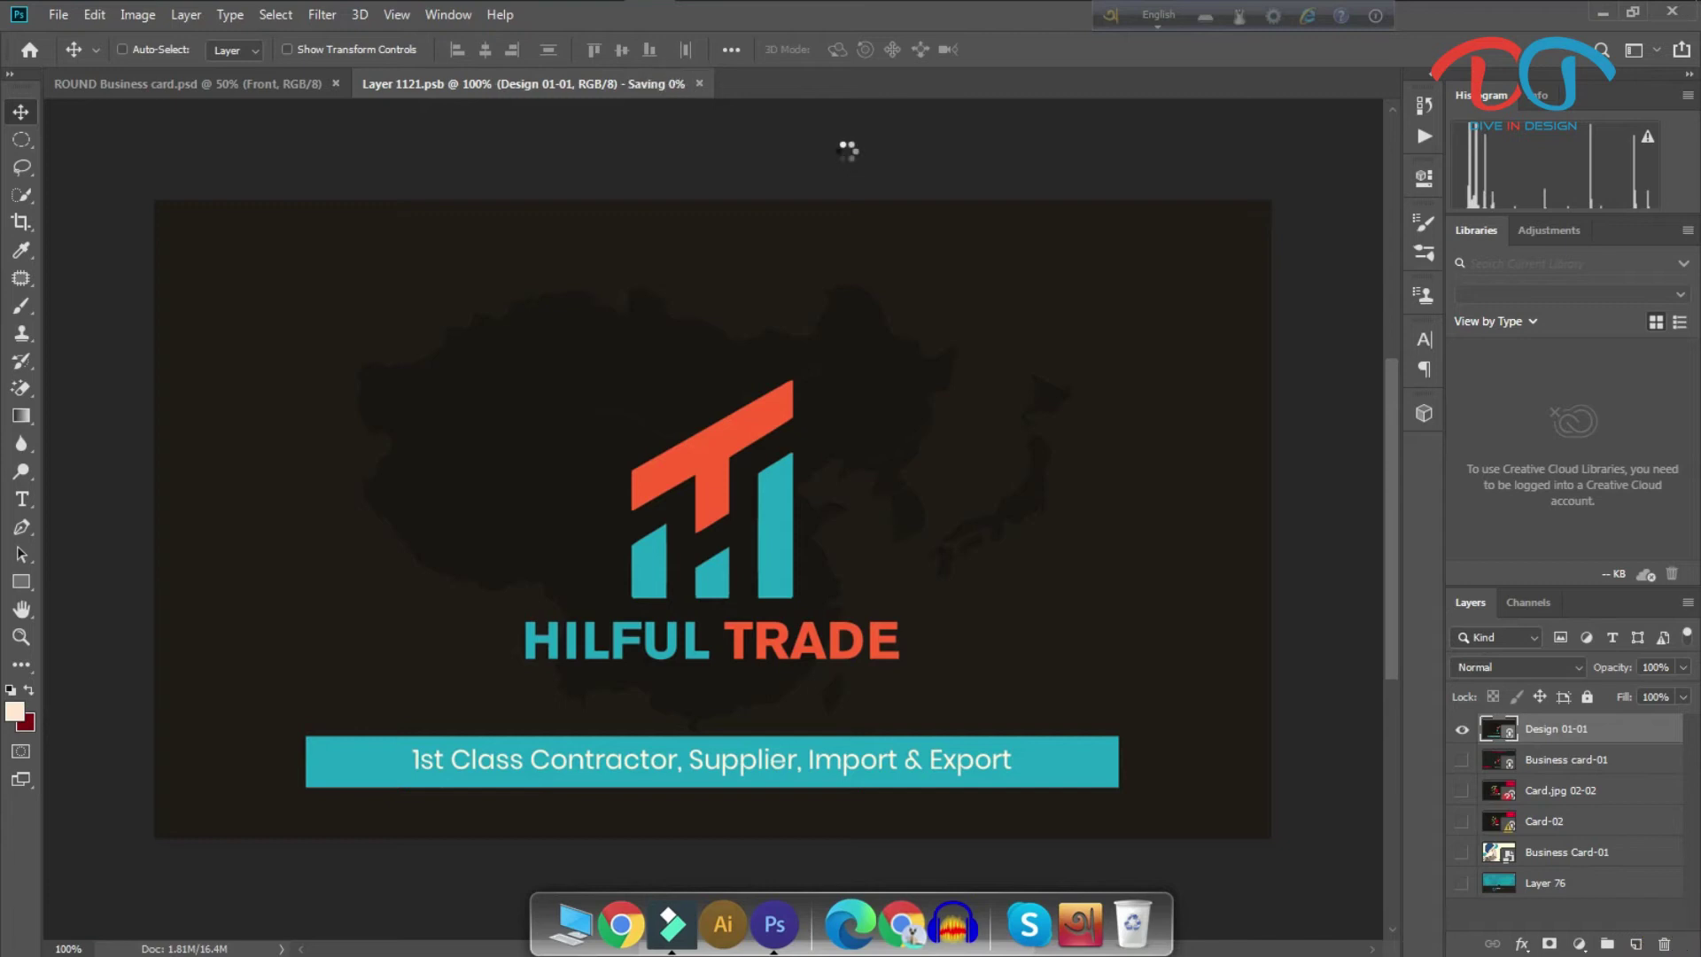
Open the Back card's smart object, dismiss the missing-link warning, and hide Business card-02.
click(222, 83)
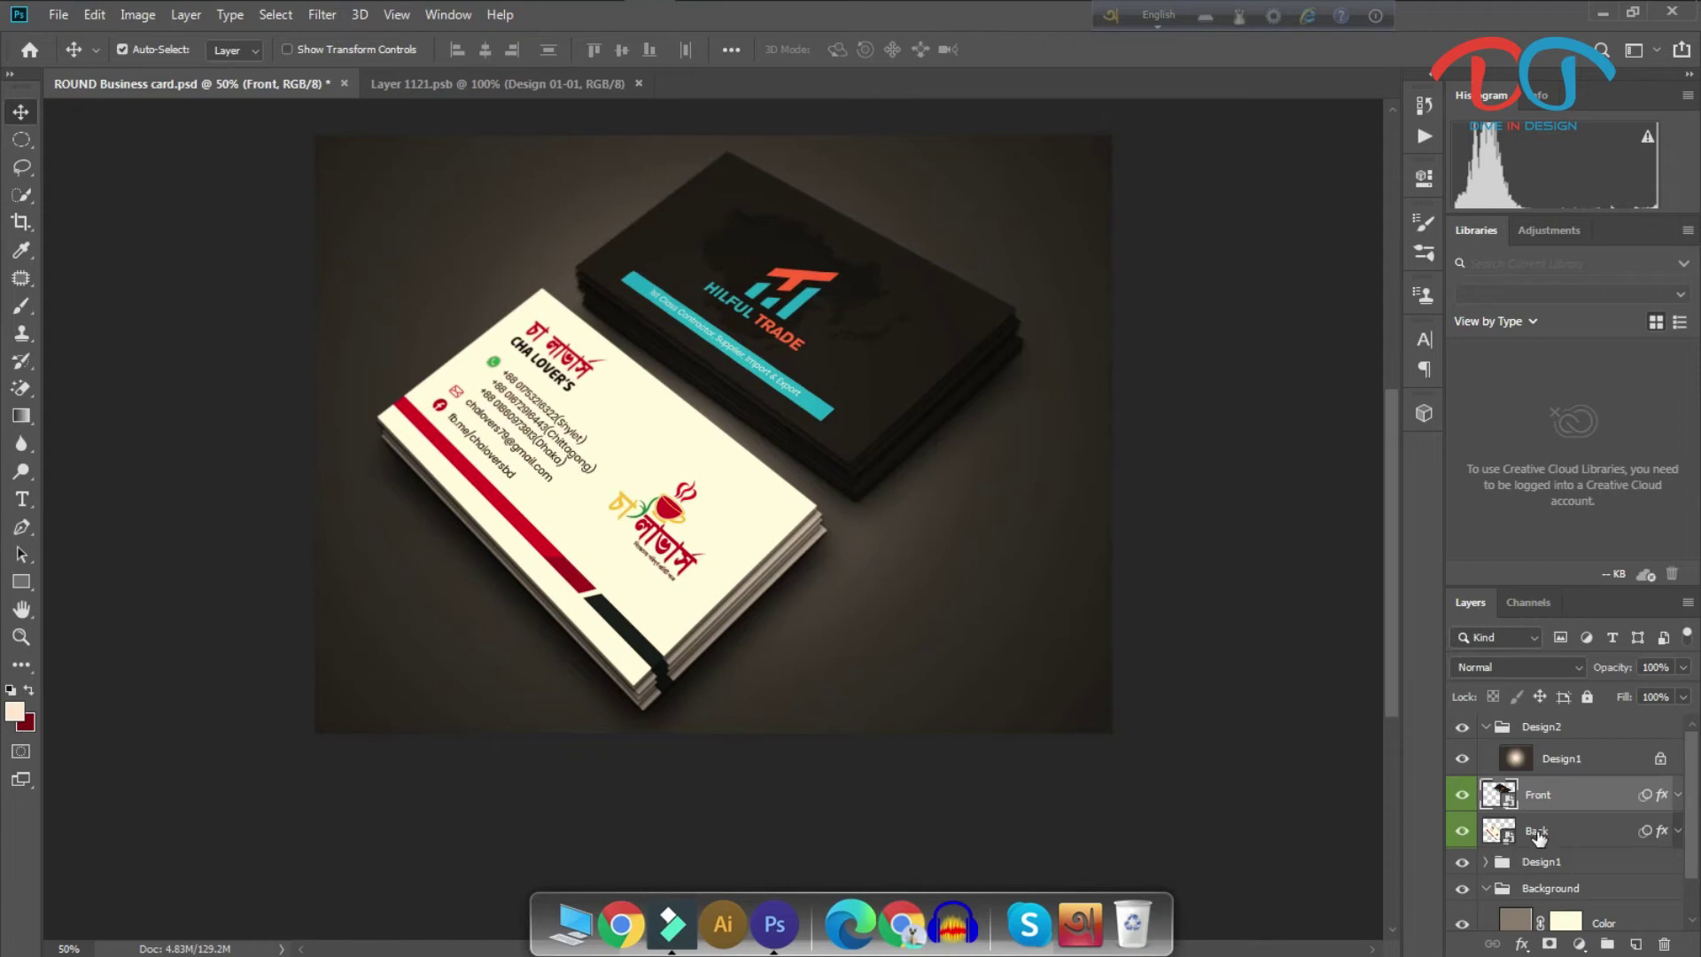
double_click(1509, 837)
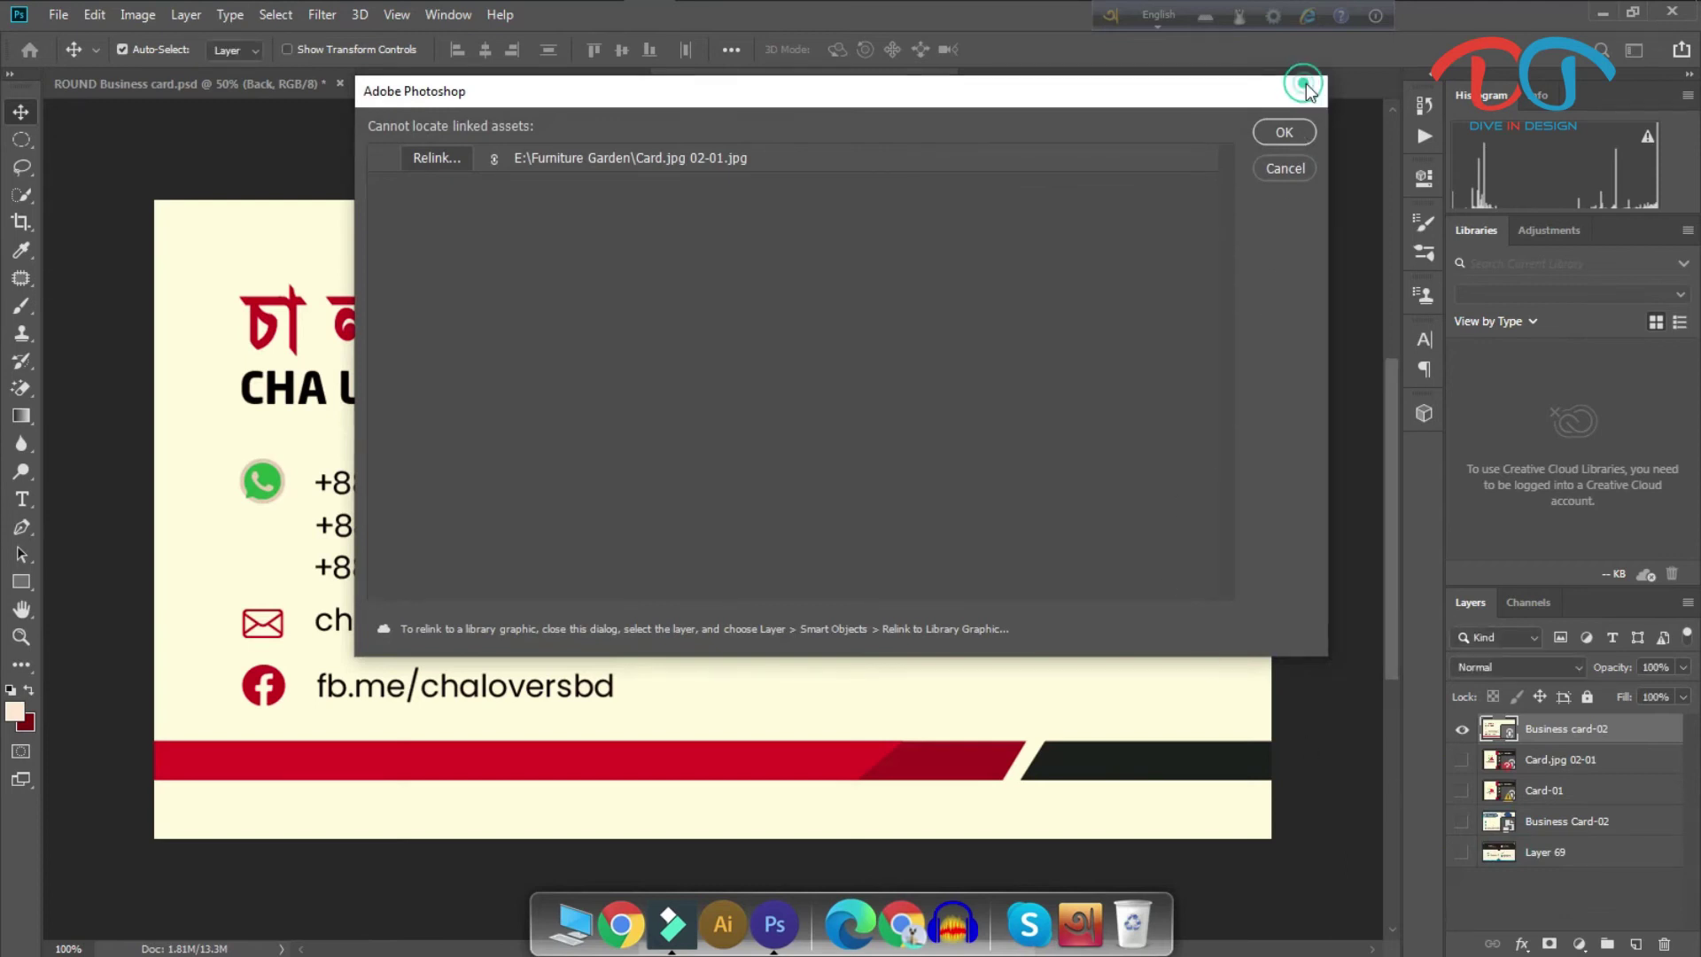
click(1308, 90)
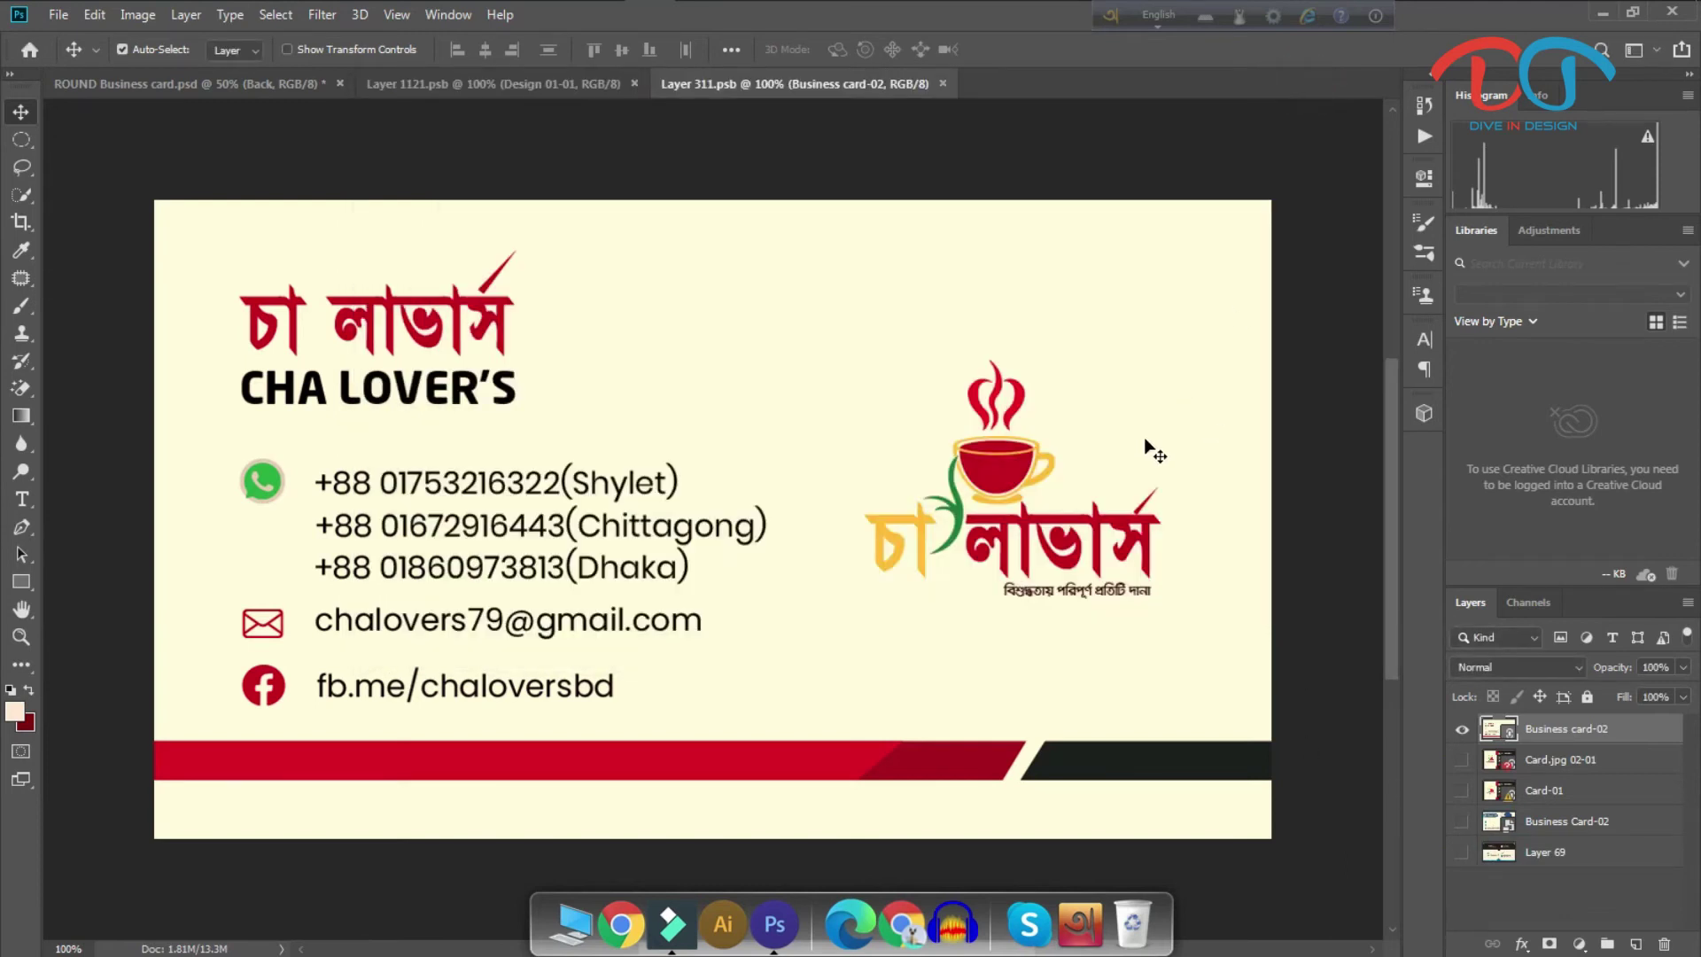
click(1462, 728)
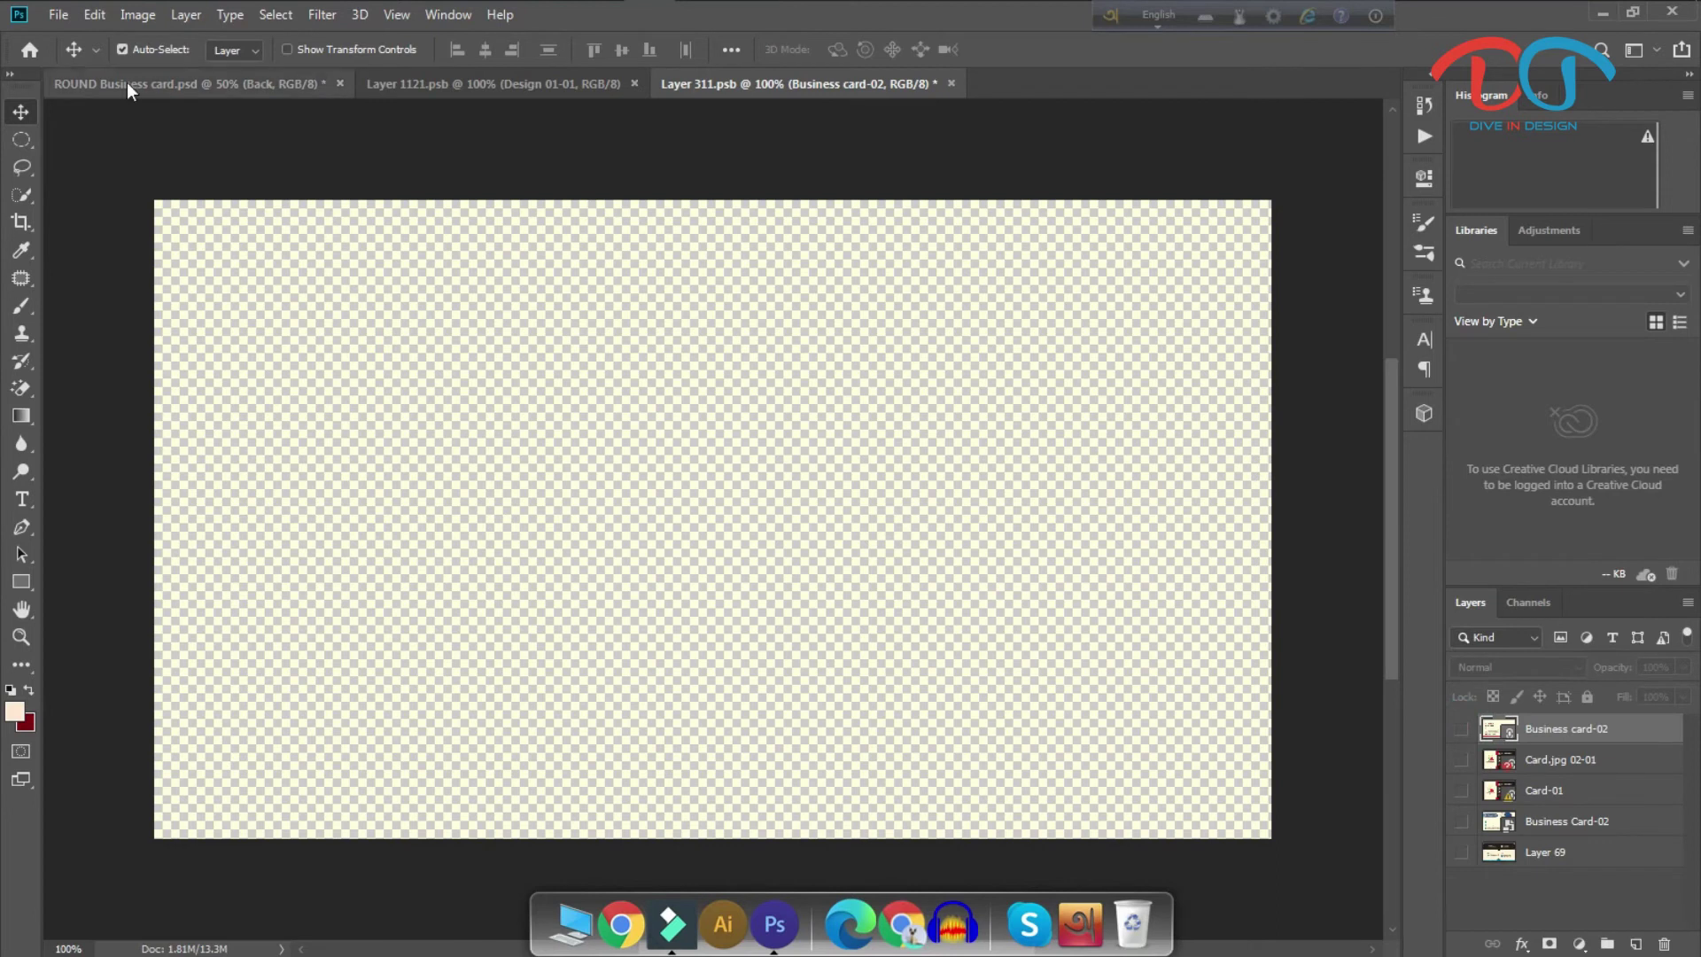
Place Design 01-02.jpg into the back smart object as a linked layer.
click(58, 16)
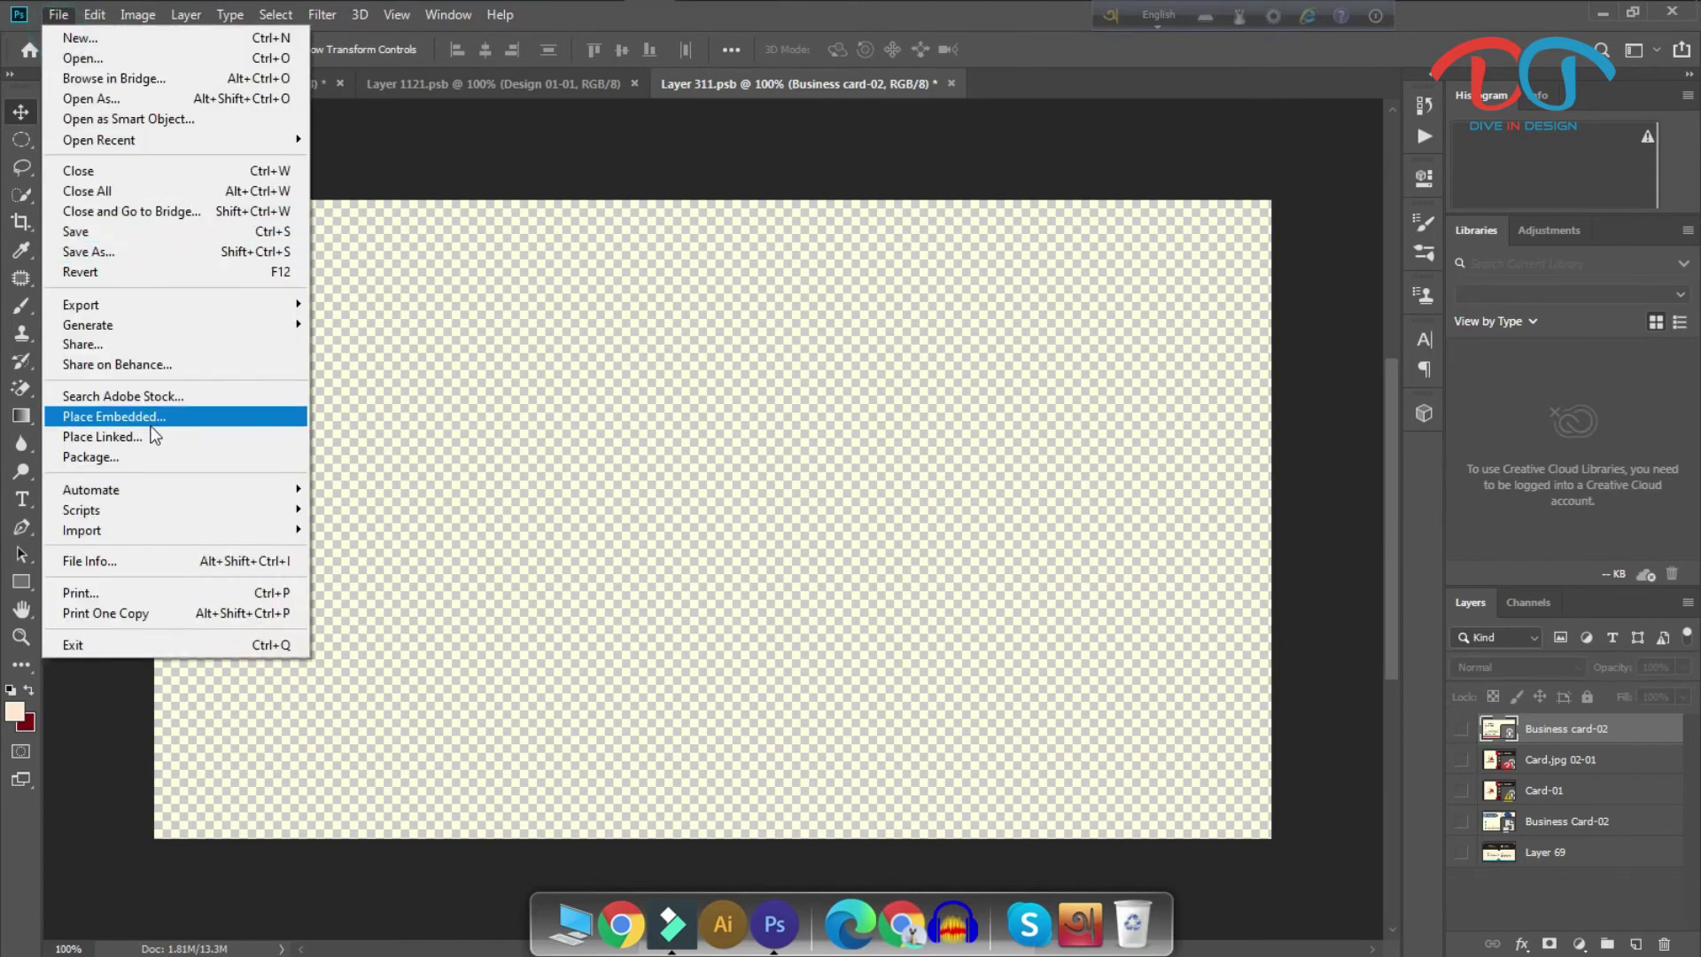
click(147, 436)
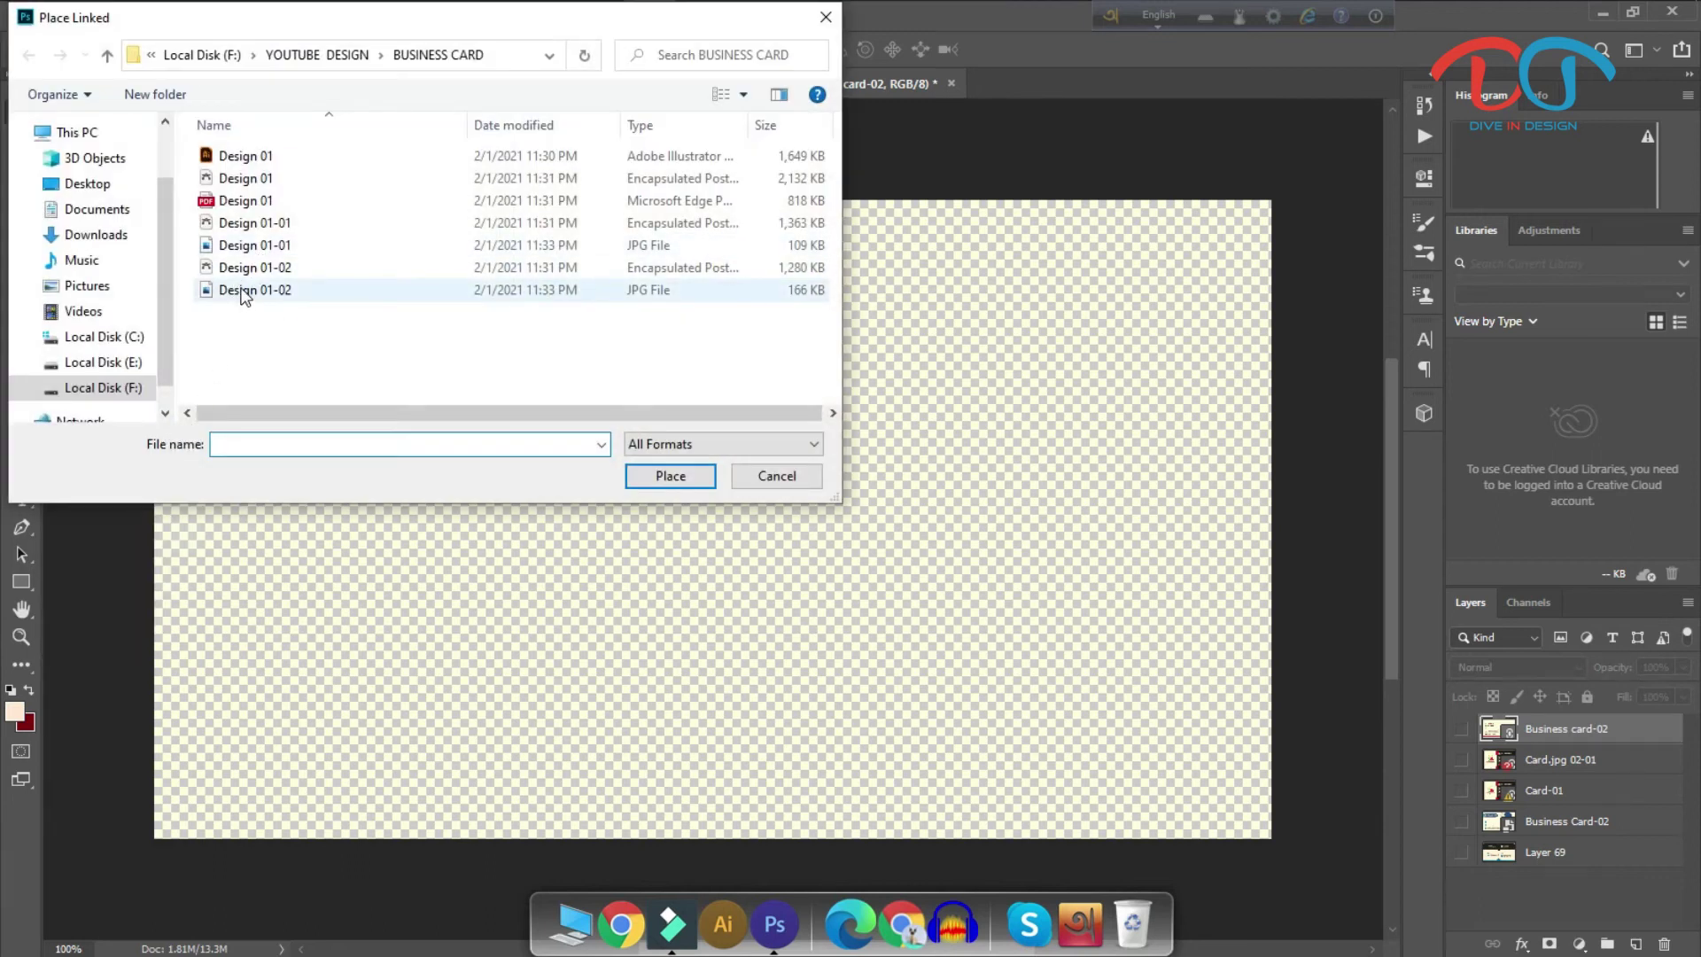
click(250, 296)
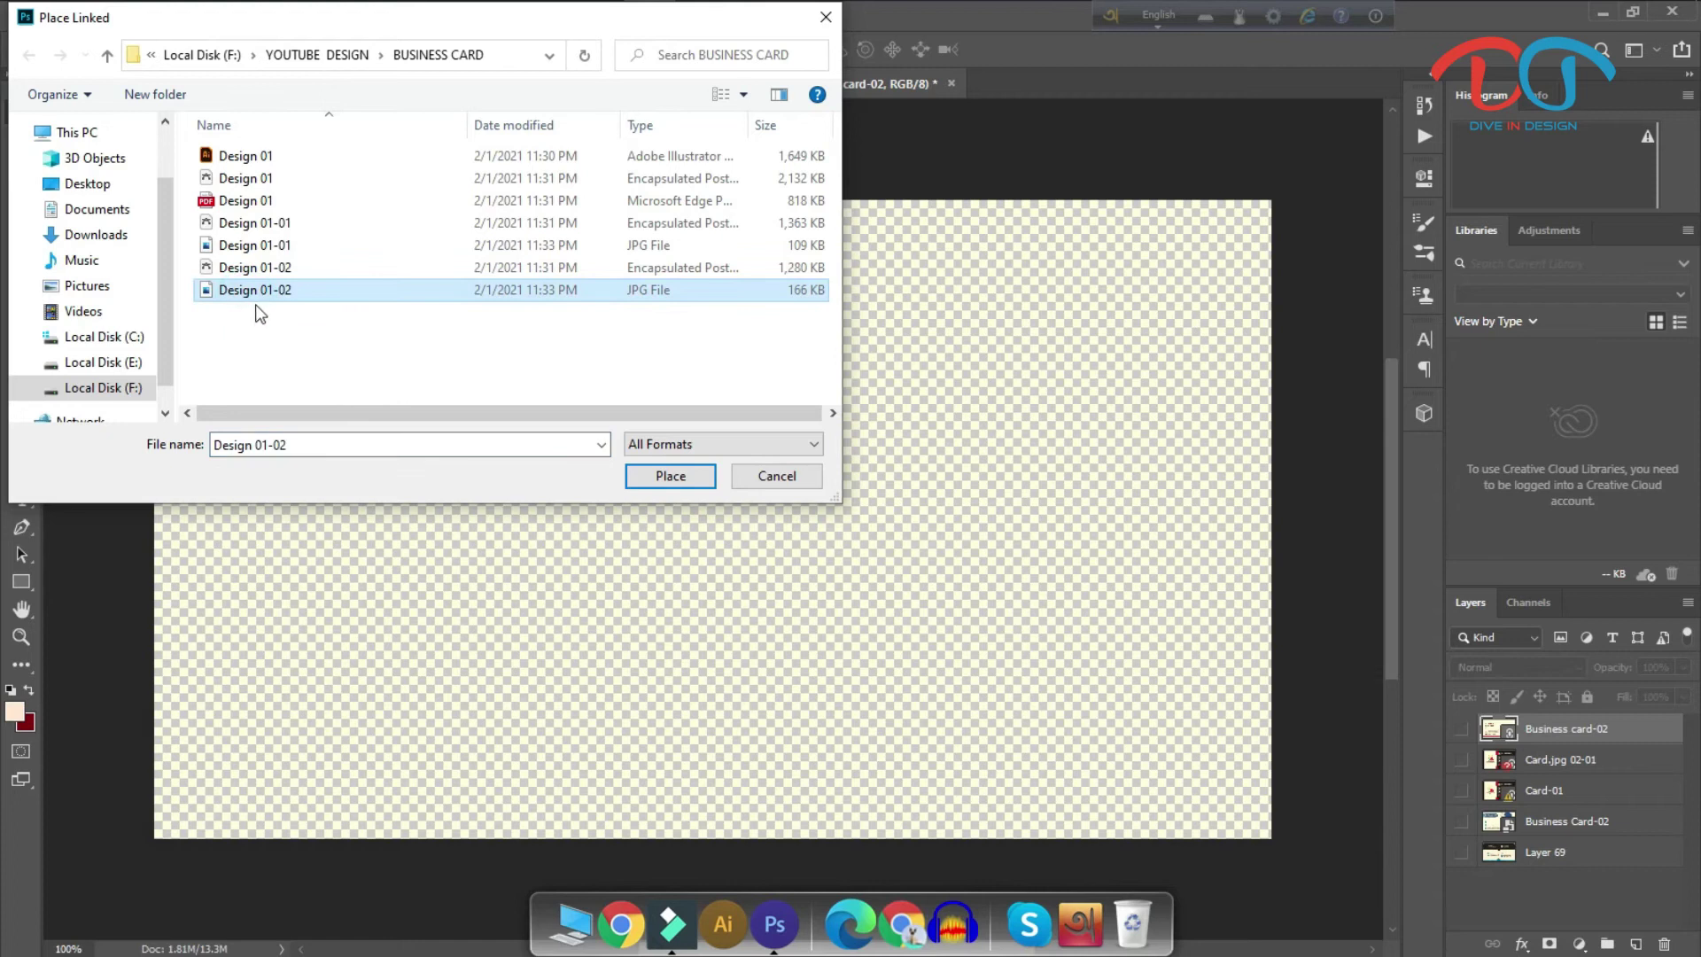
click(678, 481)
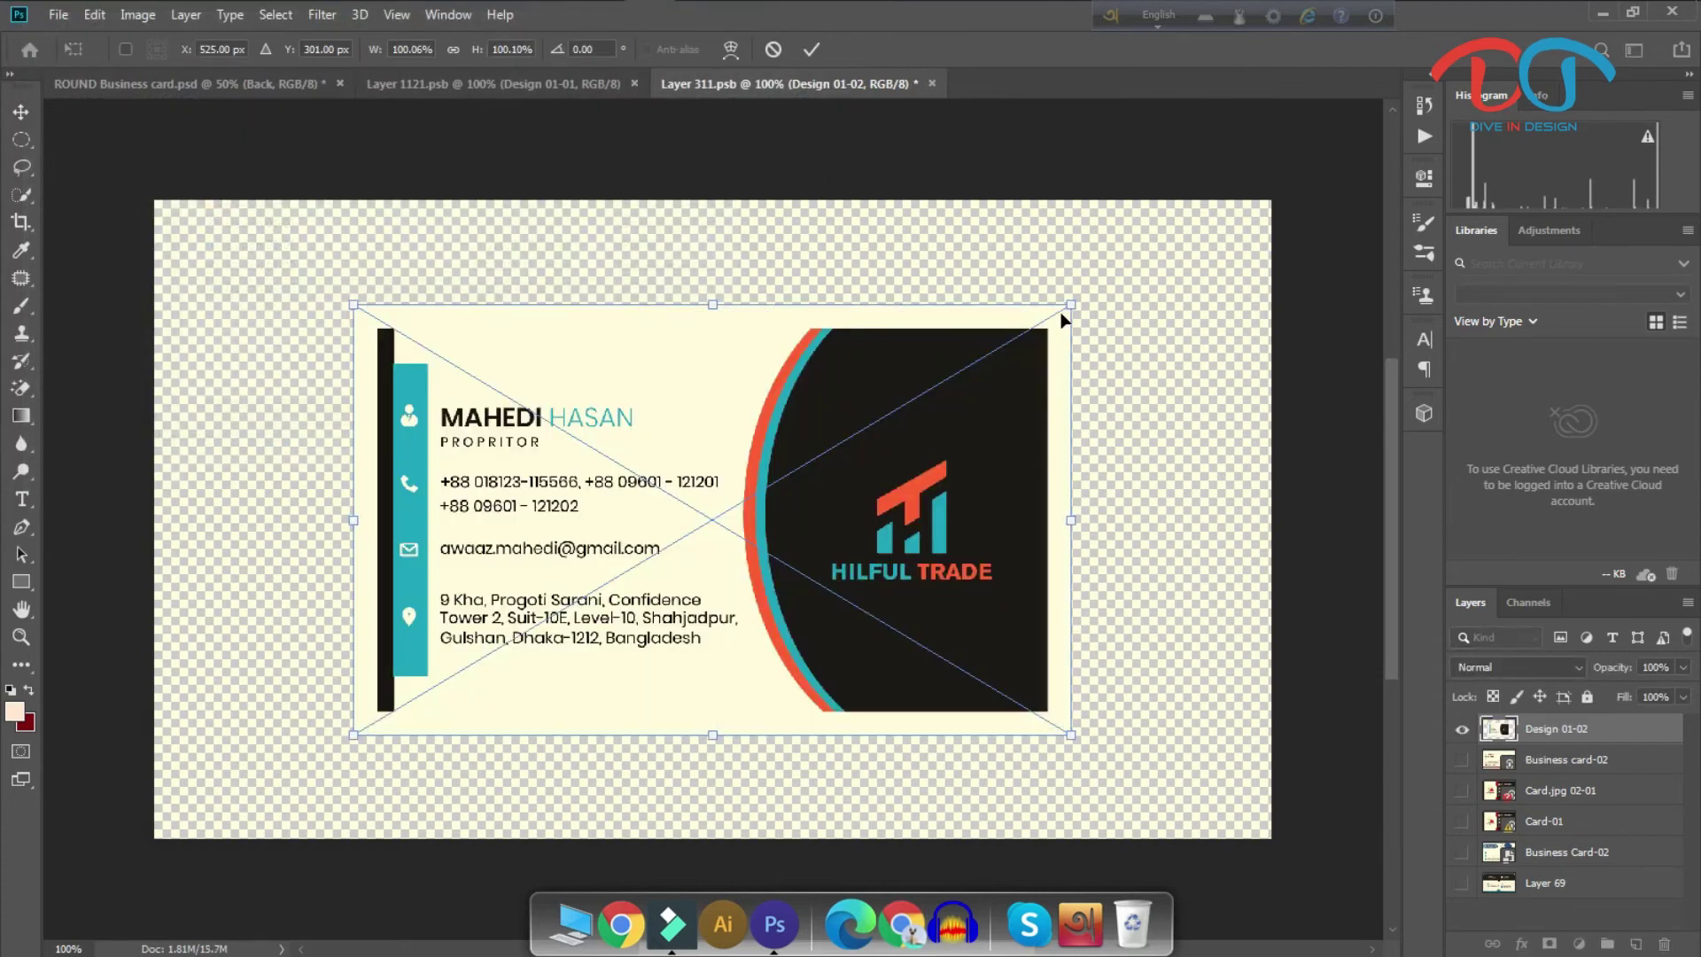
Enlarge Design 01-02 to fill the back card, commit the transform, and save.
drag(1069, 306, 1291, 191)
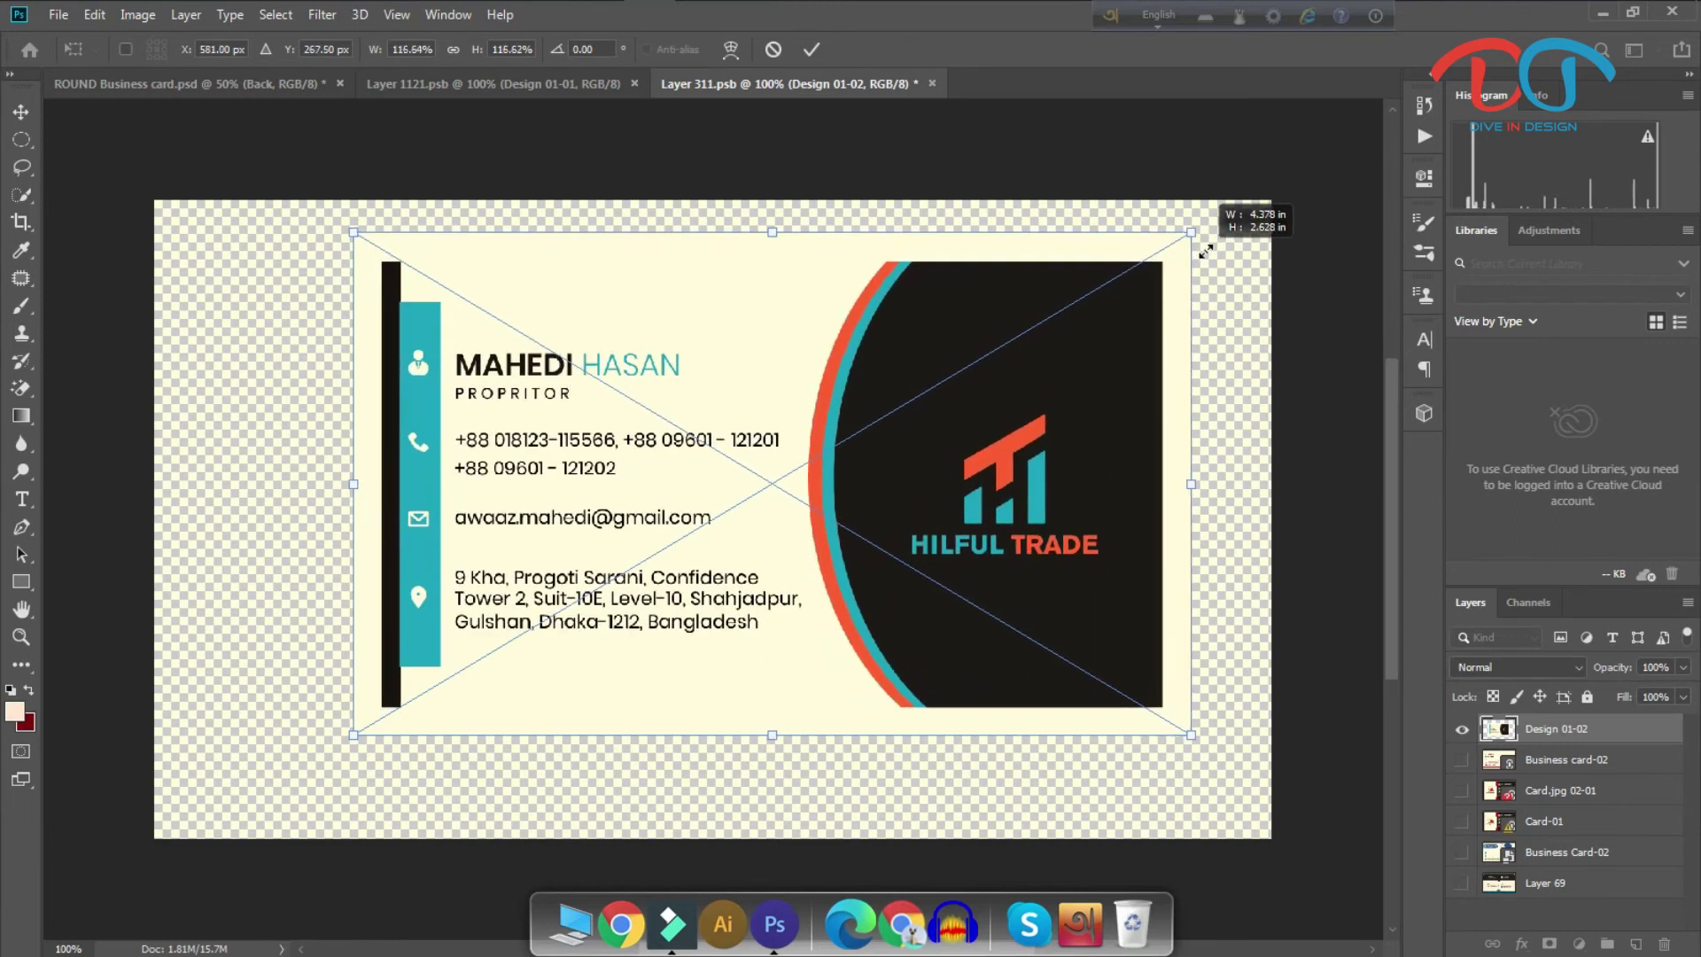
drag(1291, 191, 1313, 178)
drag(354, 735, 91, 836)
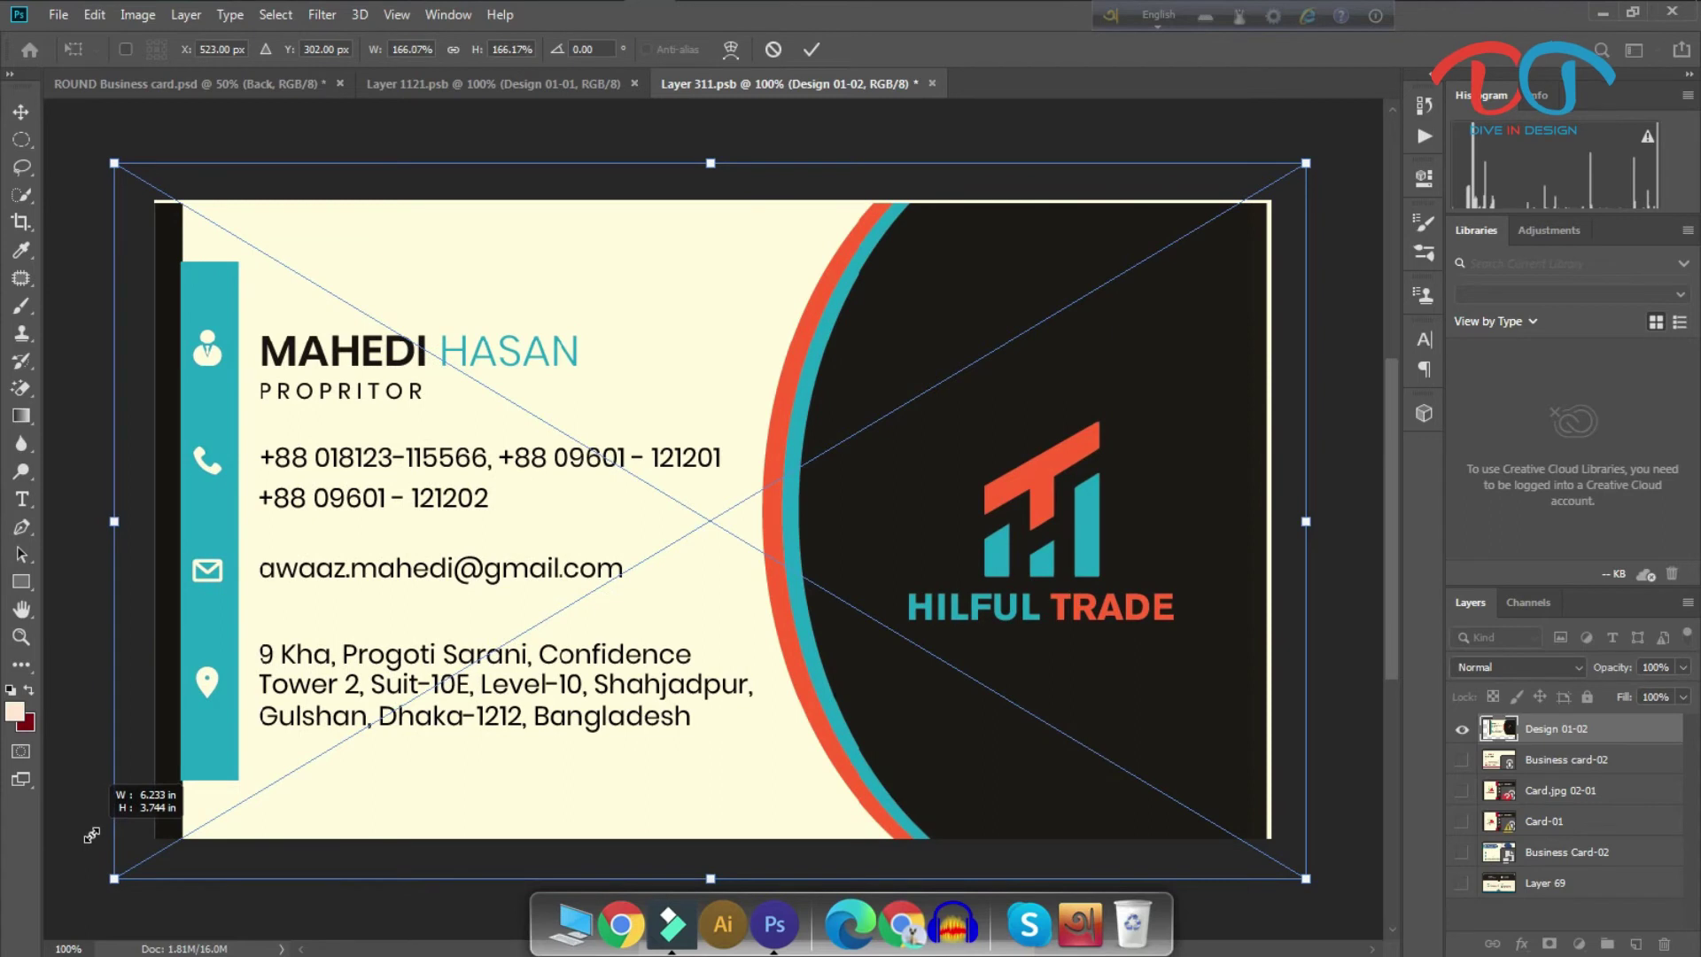
drag(91, 835, 87, 836)
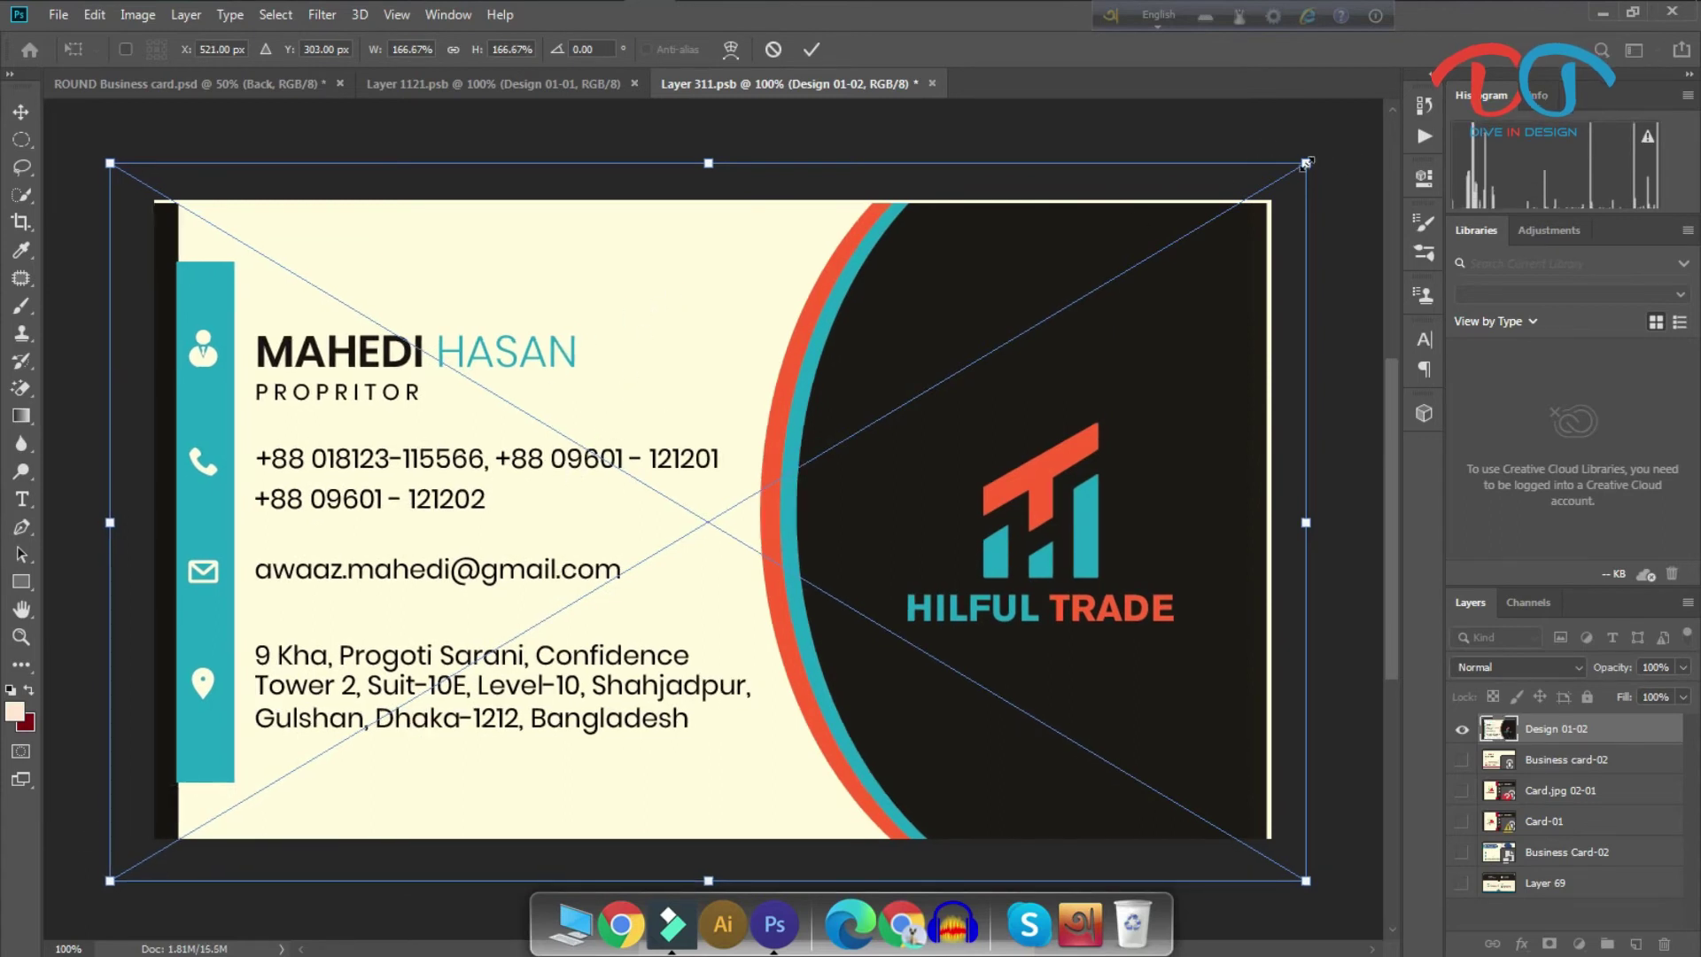
drag(1306, 163, 1317, 157)
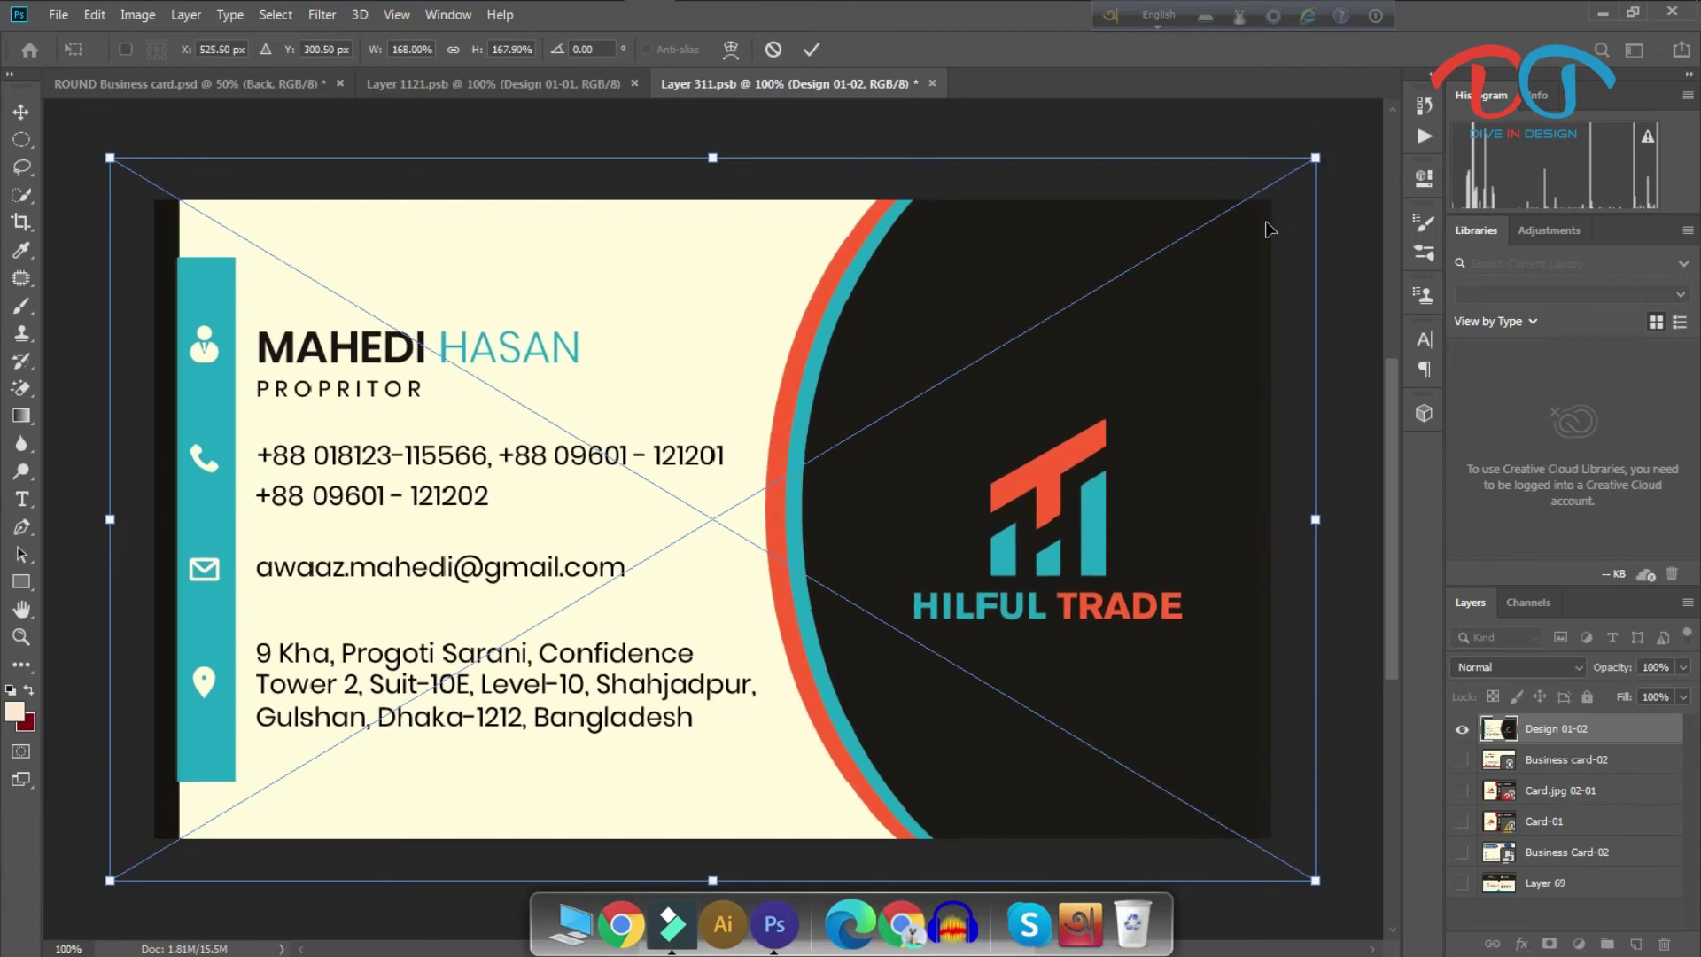
click(815, 49)
key(ctrl+s)
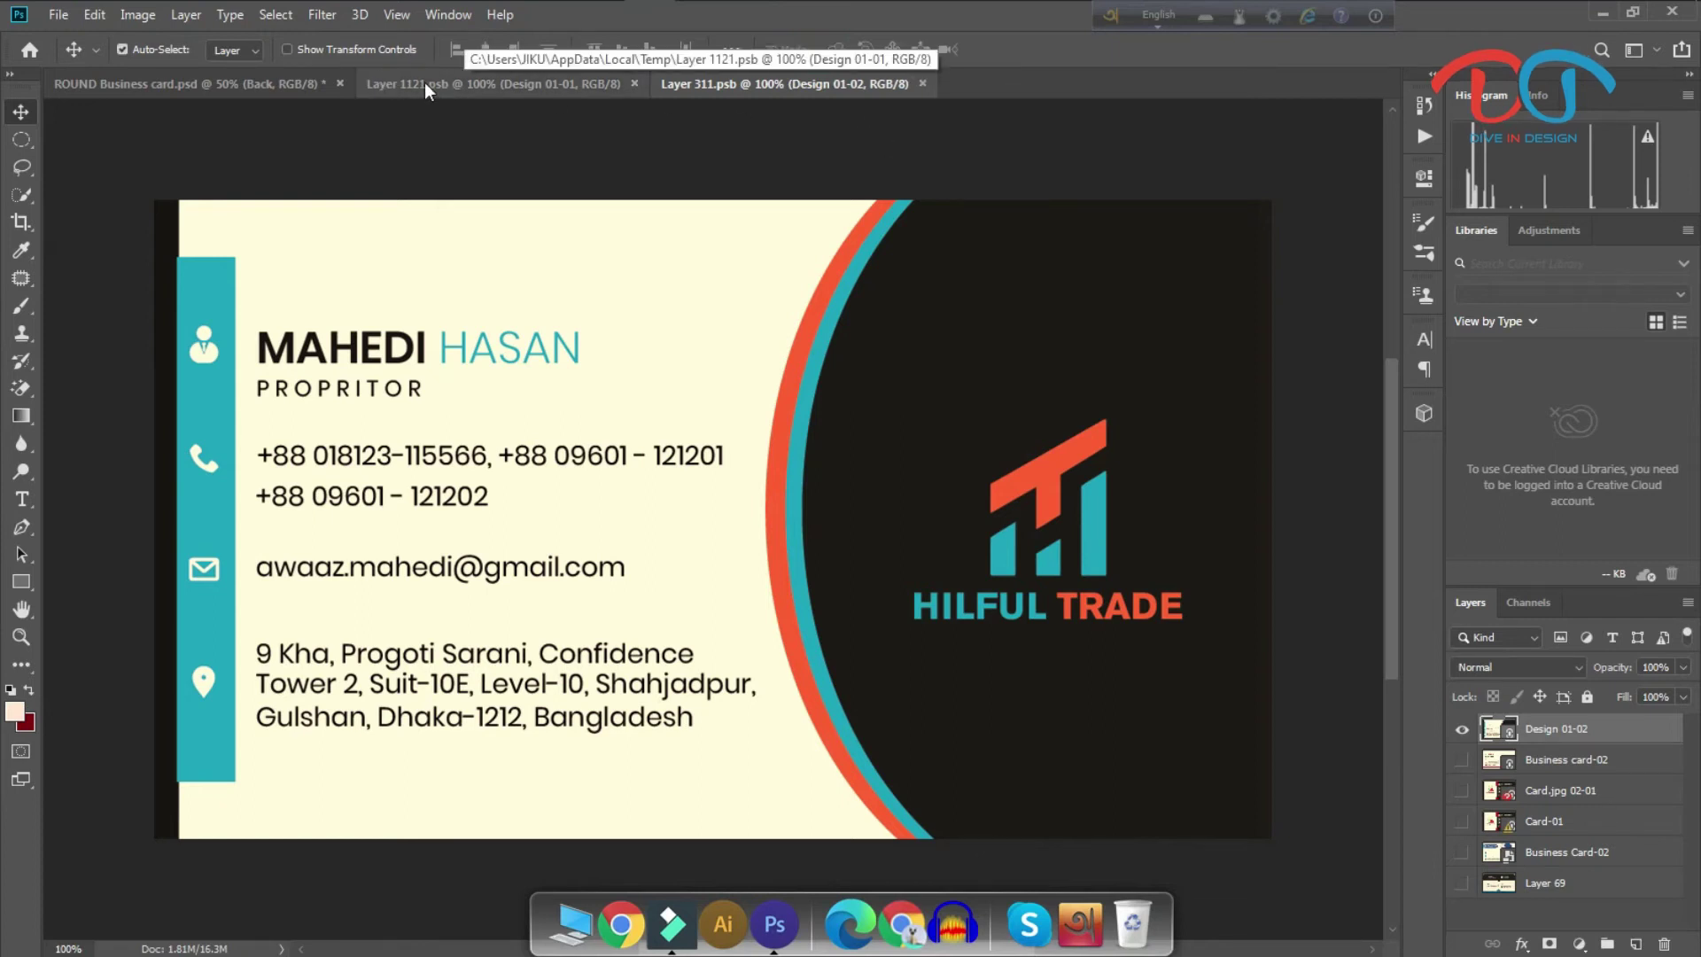
Switch to the ROUND Business card.psd tab to view both HILFUL TRADE faces.
click(288, 81)
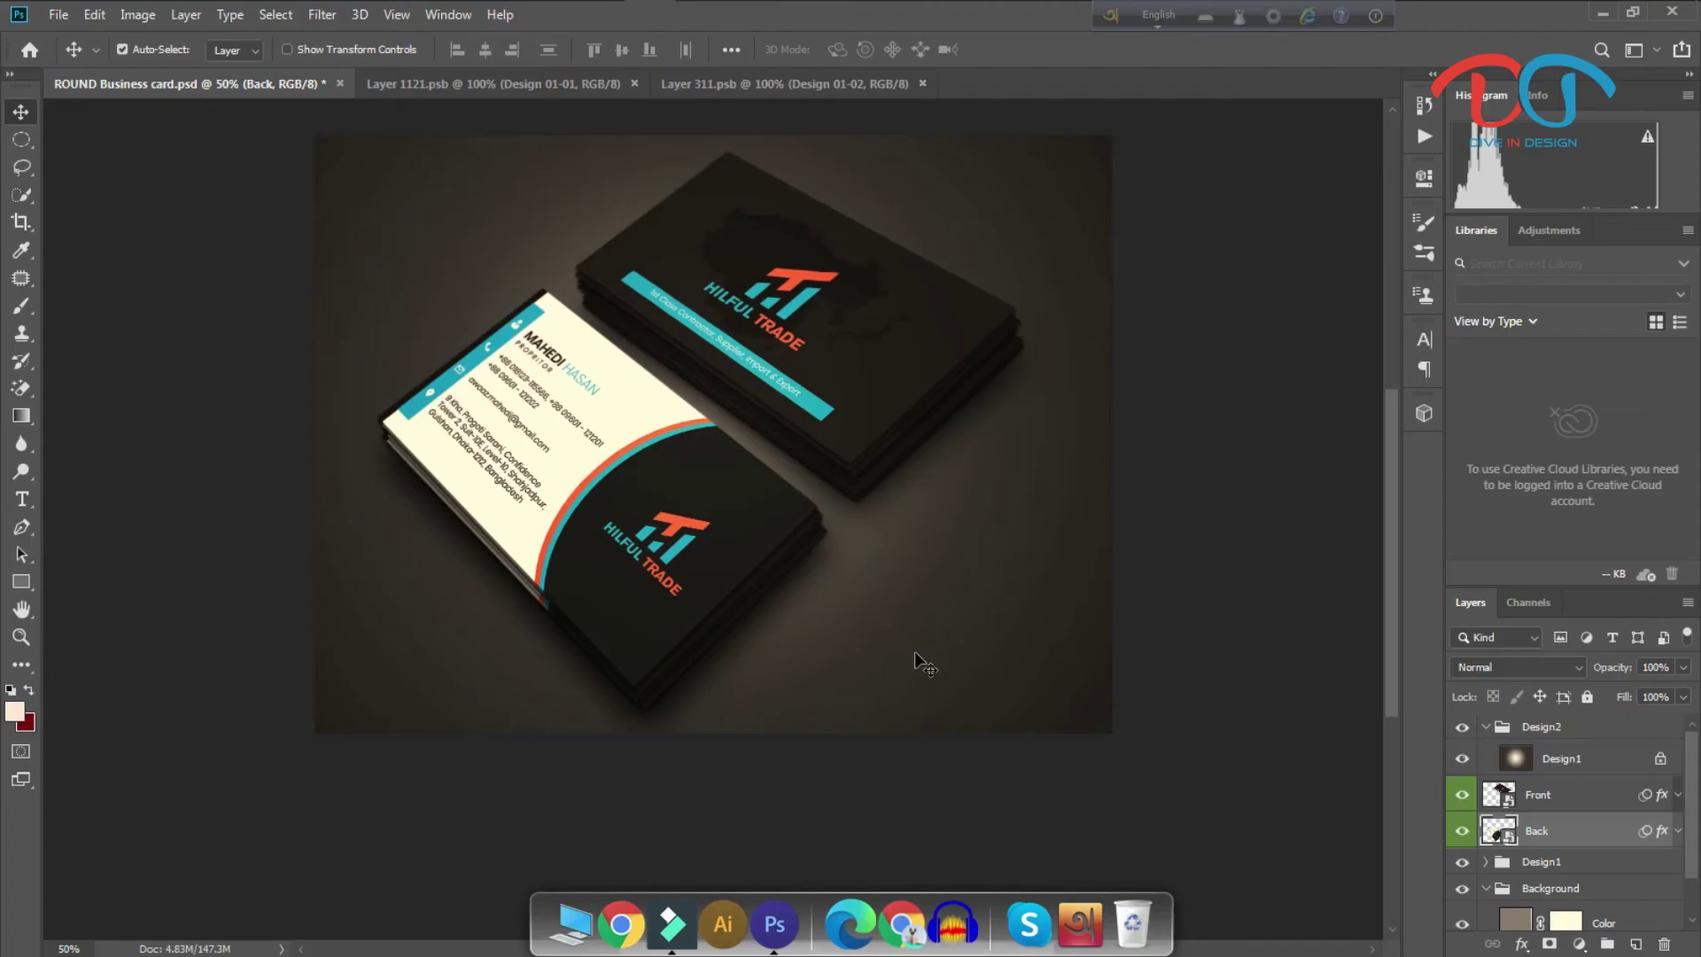
scroll(924, 619, up, 3)
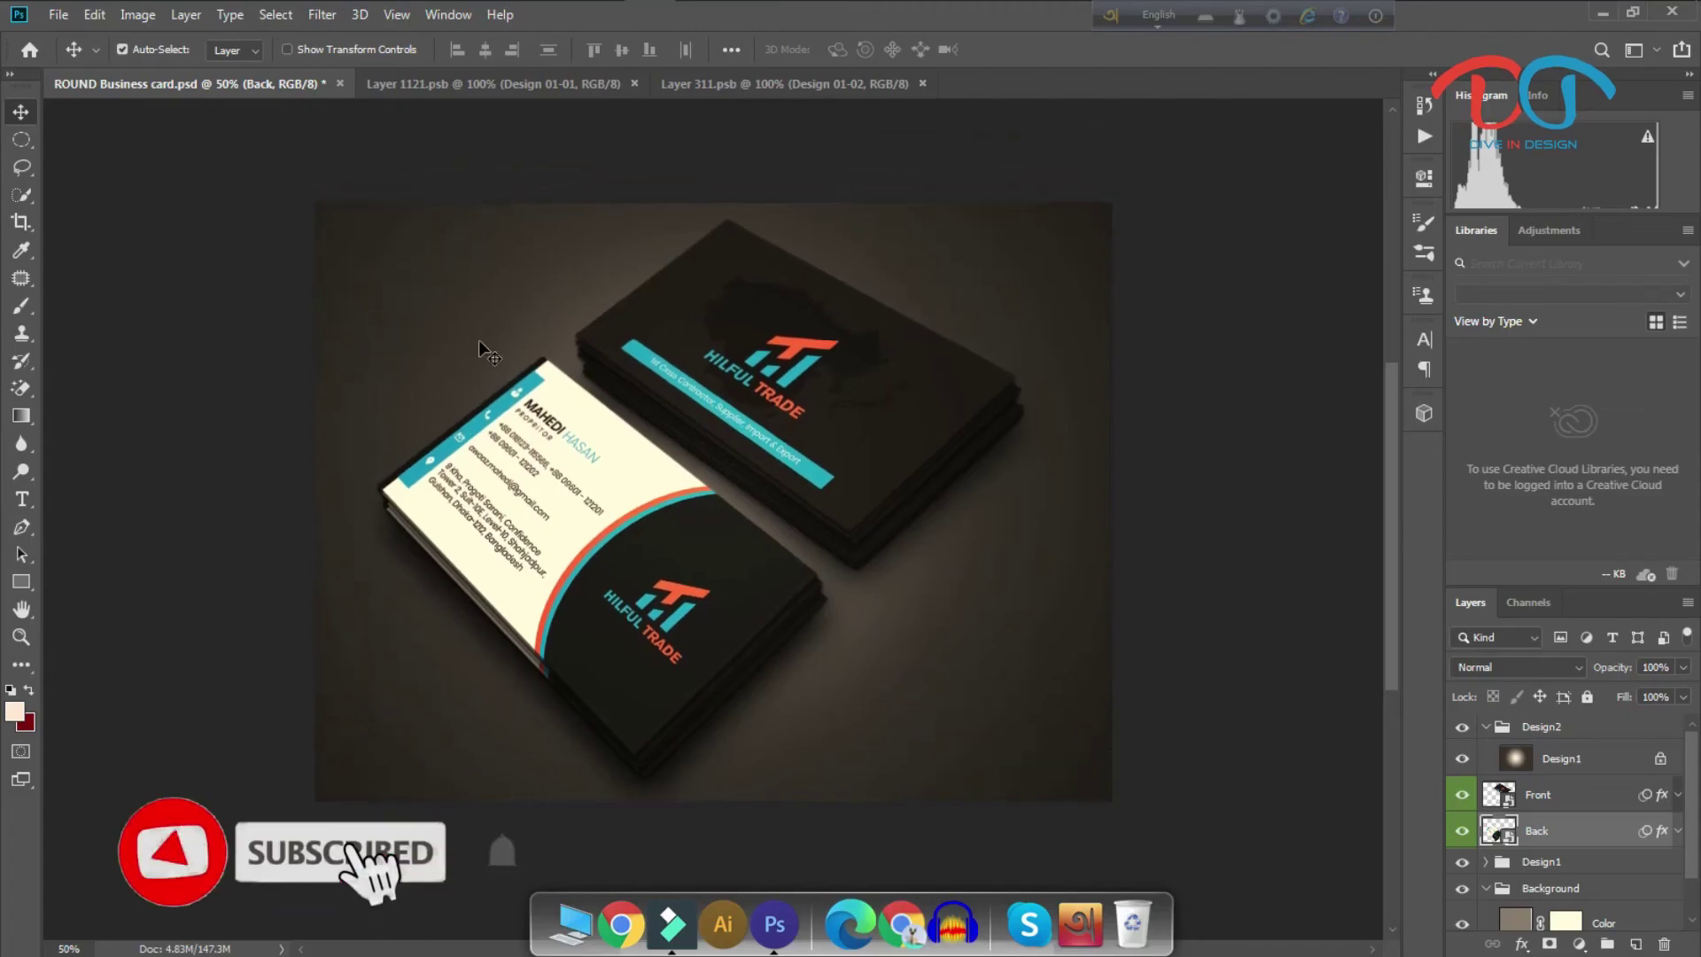